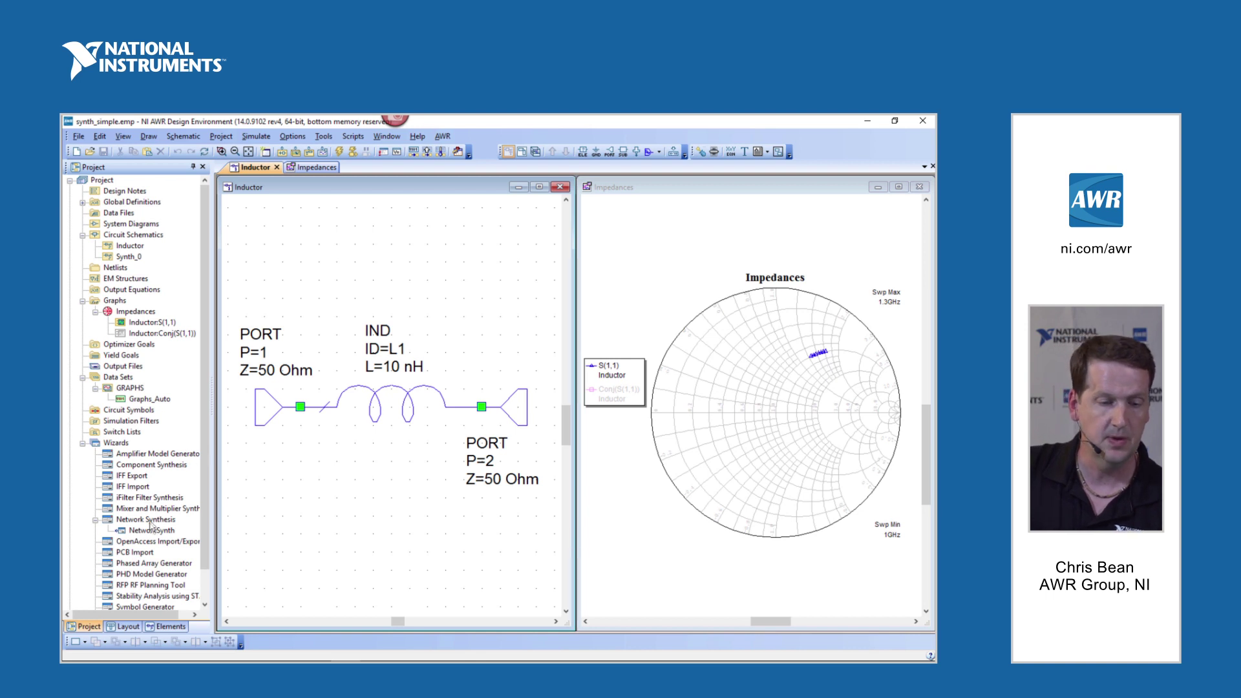
# Open the NetworkSynth wizard and review its Synth session name and 50 ohm default impedance
pyautogui.doubleClick(152, 531)
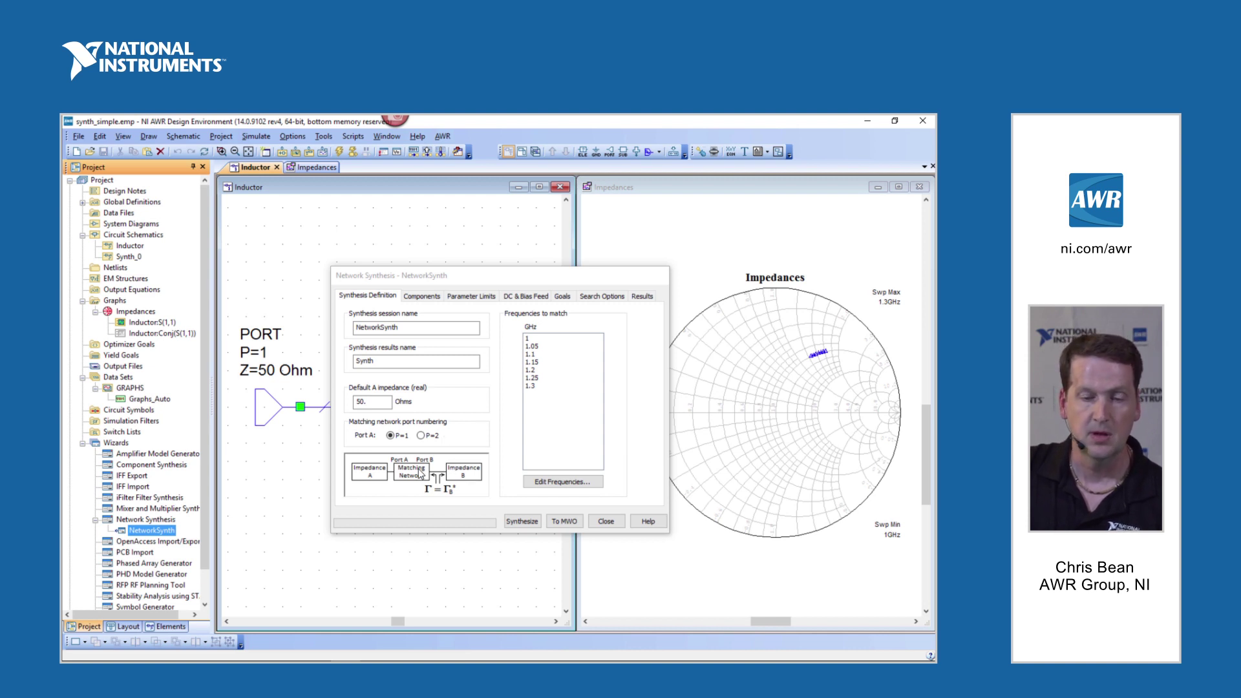
pyautogui.moveTo(381, 401); pyautogui.dragTo(345, 401)
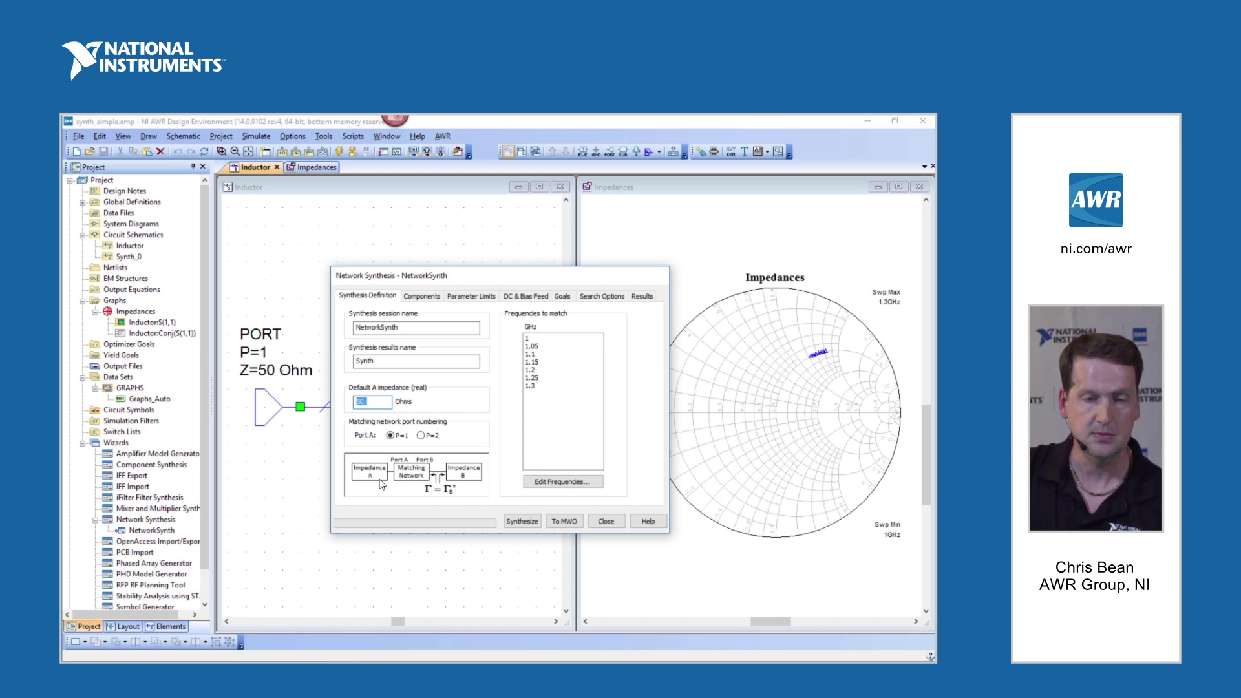
# Check the allowed component types and the 1-section limit, then bring up the Goals page
pyautogui.click(421, 296)
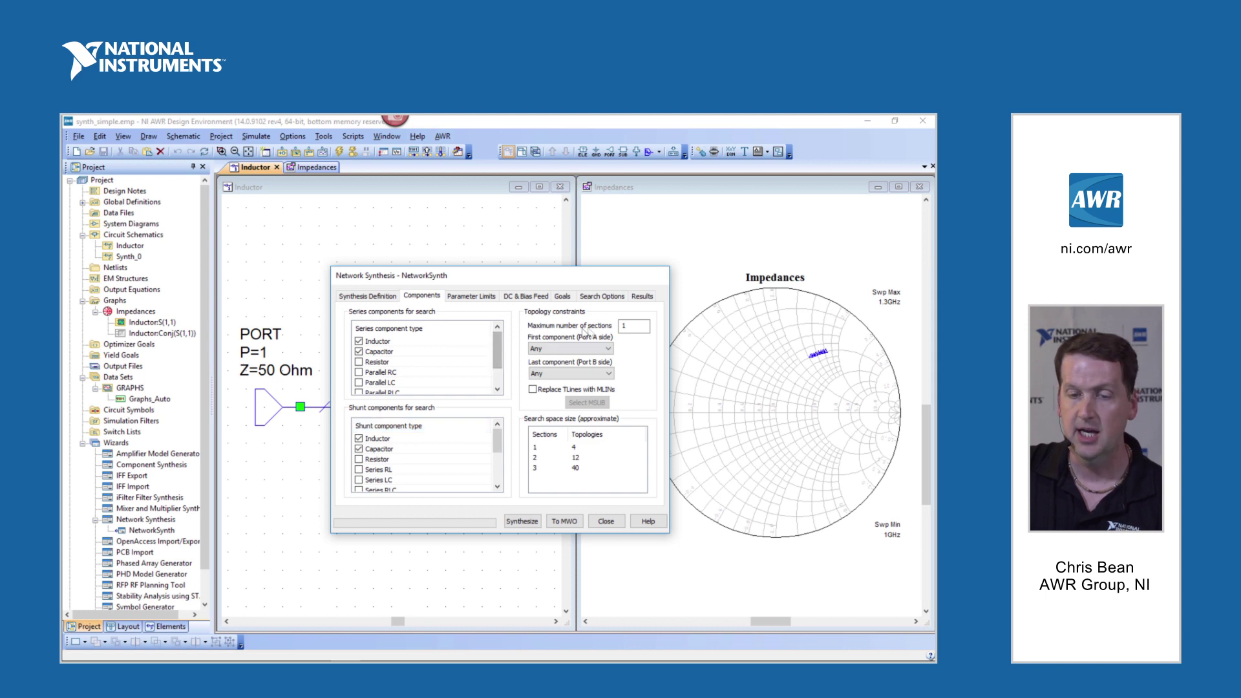
pyautogui.click(635, 328)
pyautogui.doubleClick(635, 328)
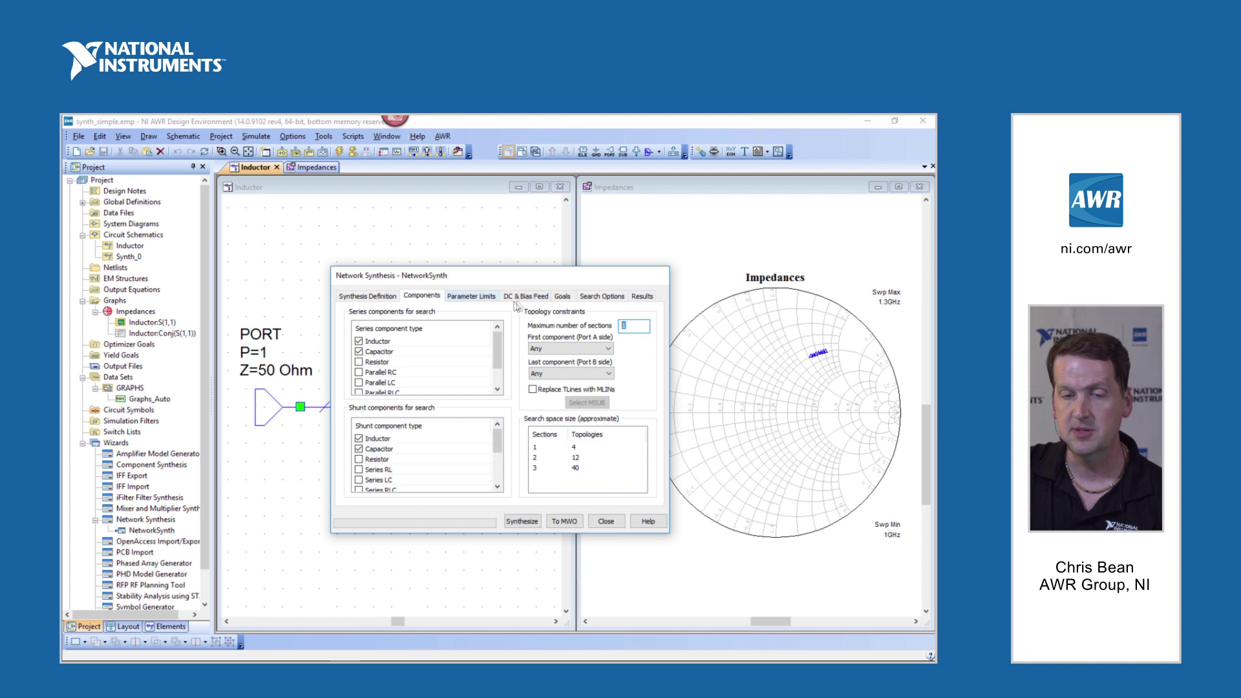
pyautogui.click(562, 297)
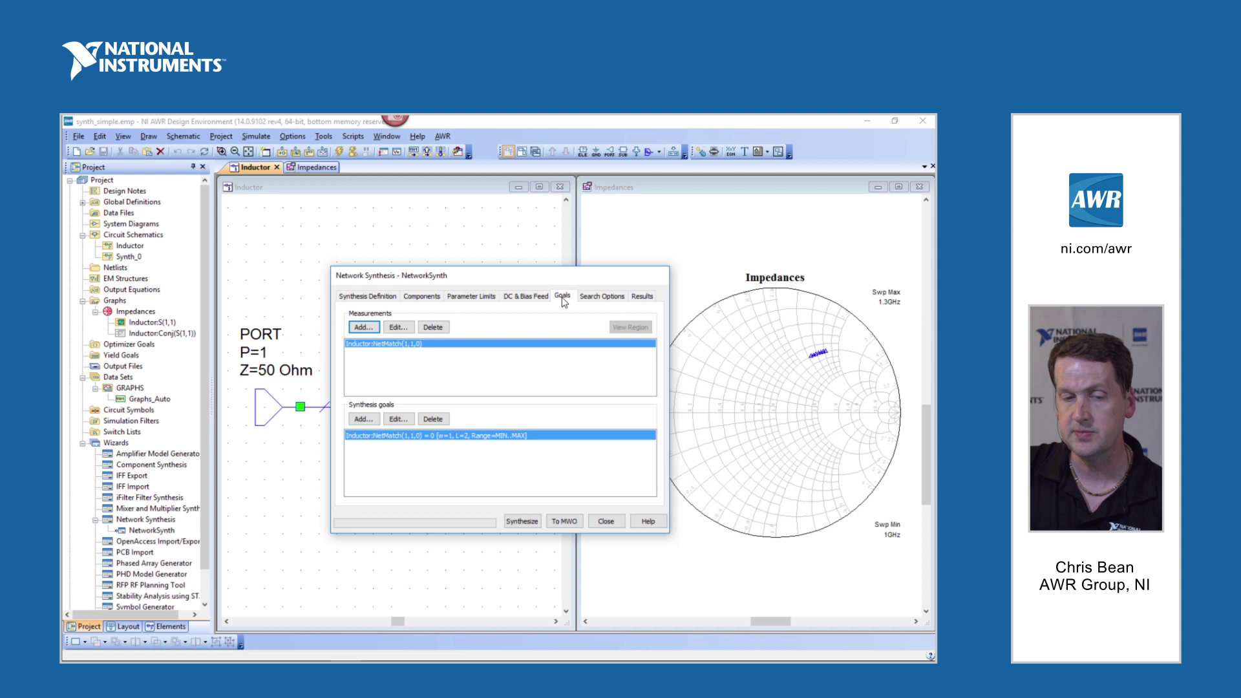
# Confirm the NetMatch measurement and its 0 dB goal, weight 1, across the full frequency range
pyautogui.click(392, 327)
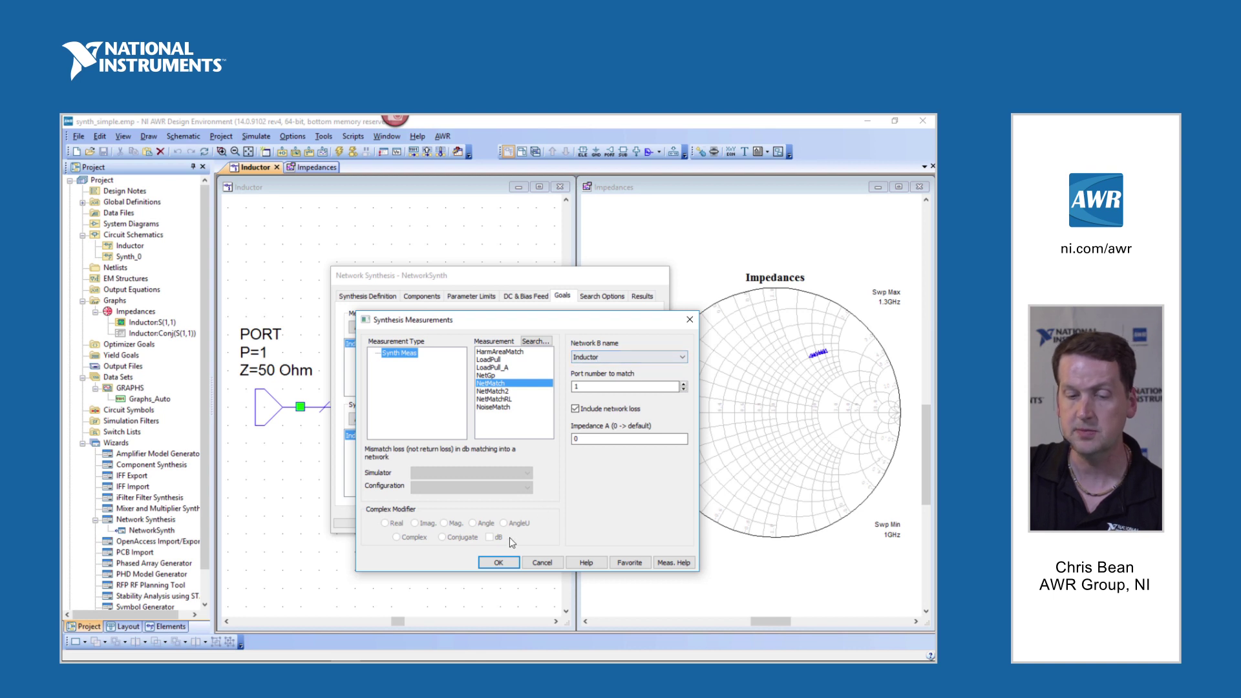
pyautogui.click(498, 562)
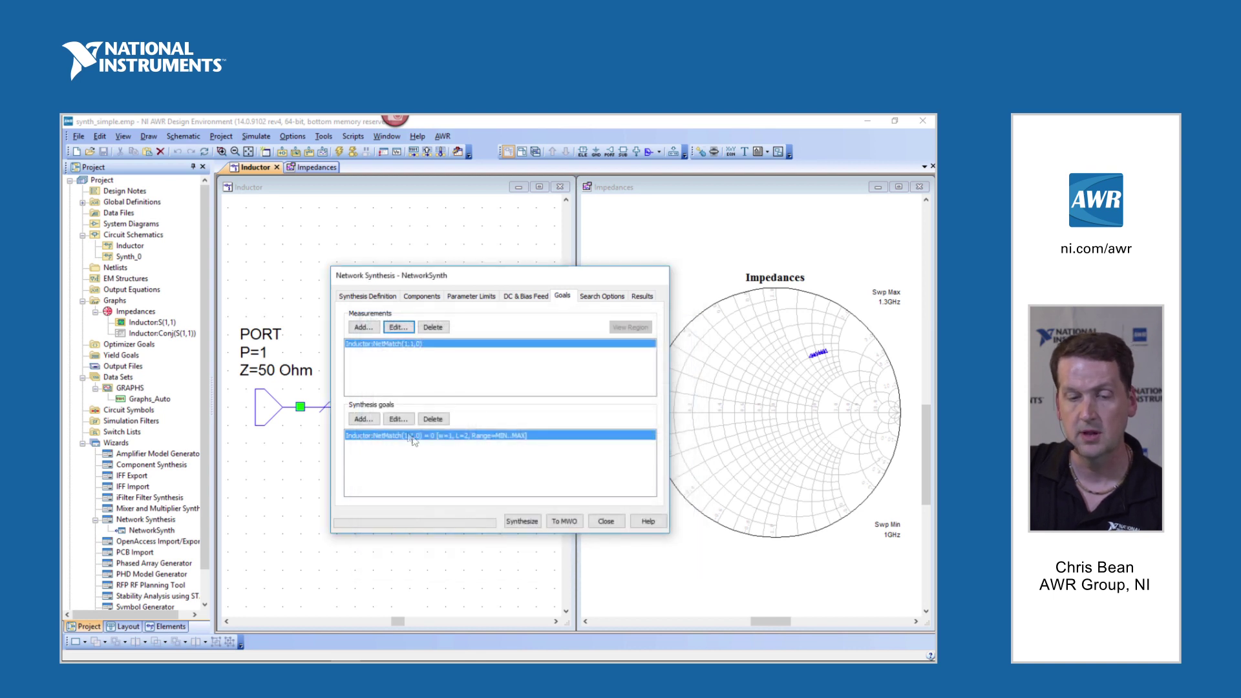
pyautogui.click(398, 419)
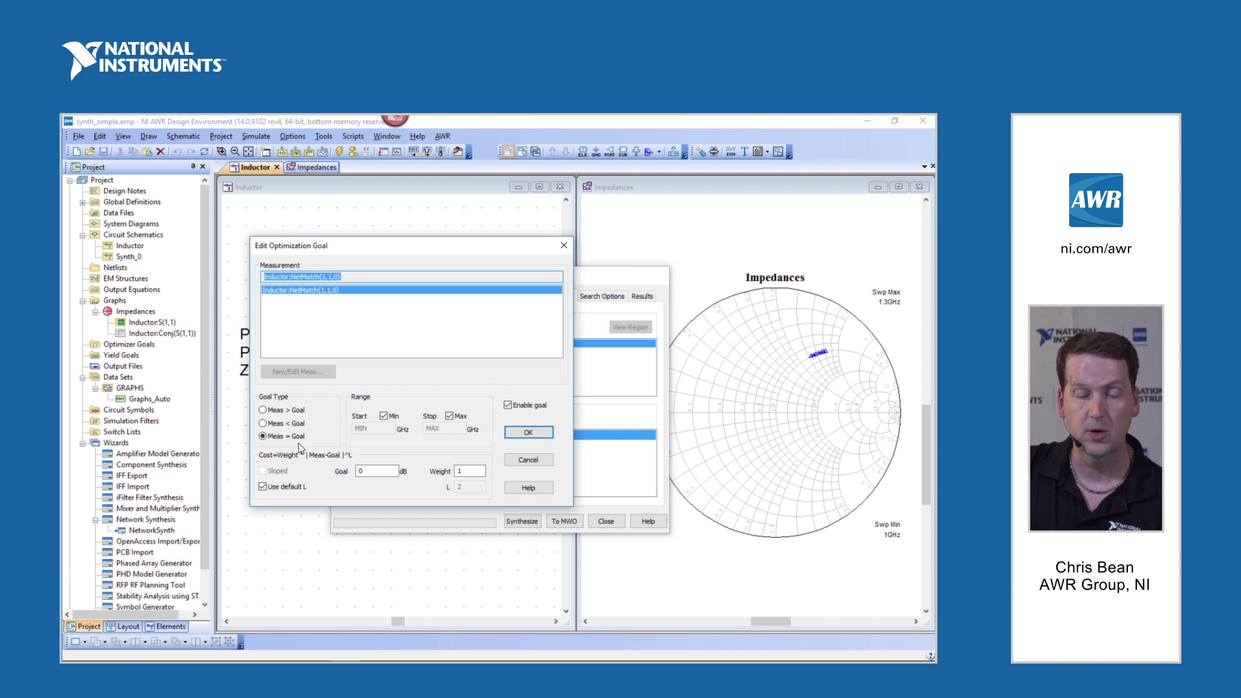
pyautogui.doubleClick(364, 471)
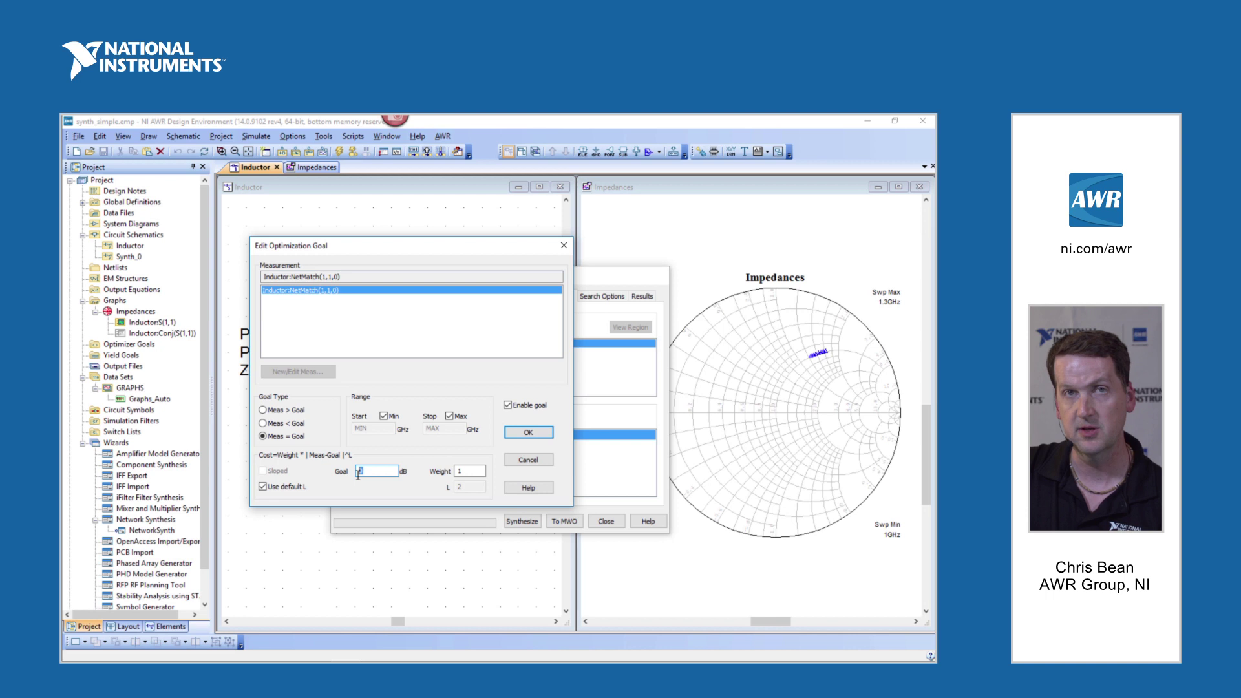
pyautogui.click(520, 433)
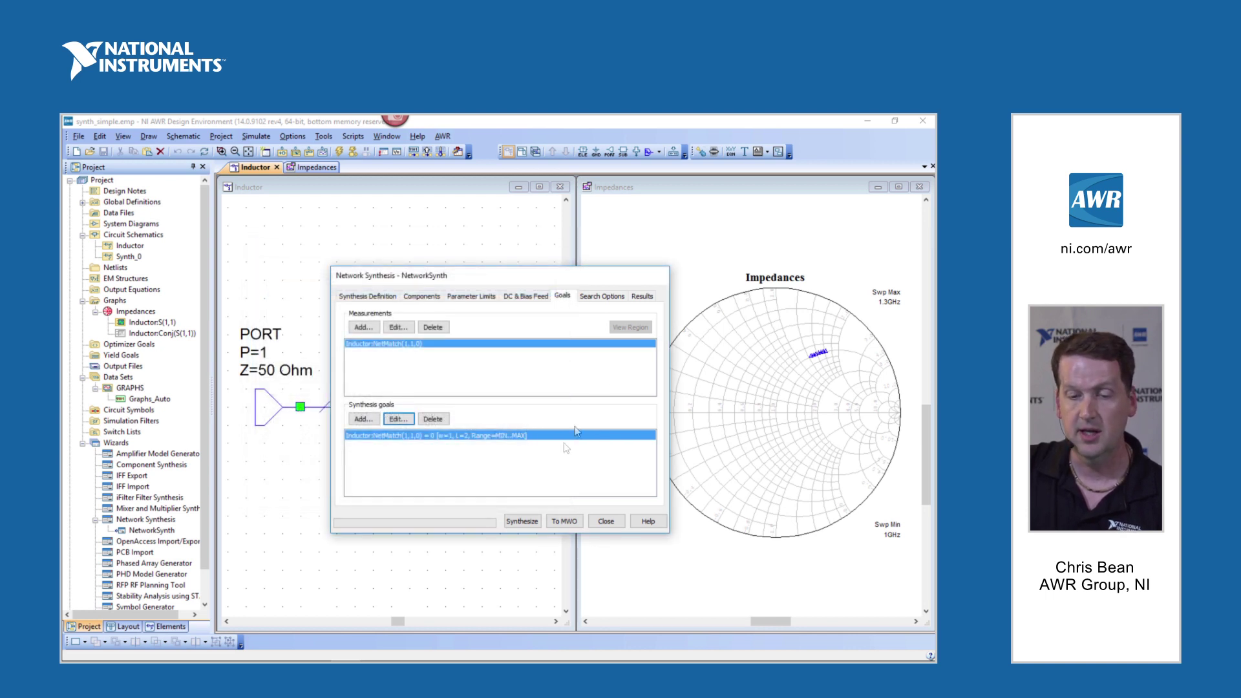
# Synthesize the match, export the one-component Synth_0 result (cost 0.0568) to the project, and close the wizard
pyautogui.click(522, 521)
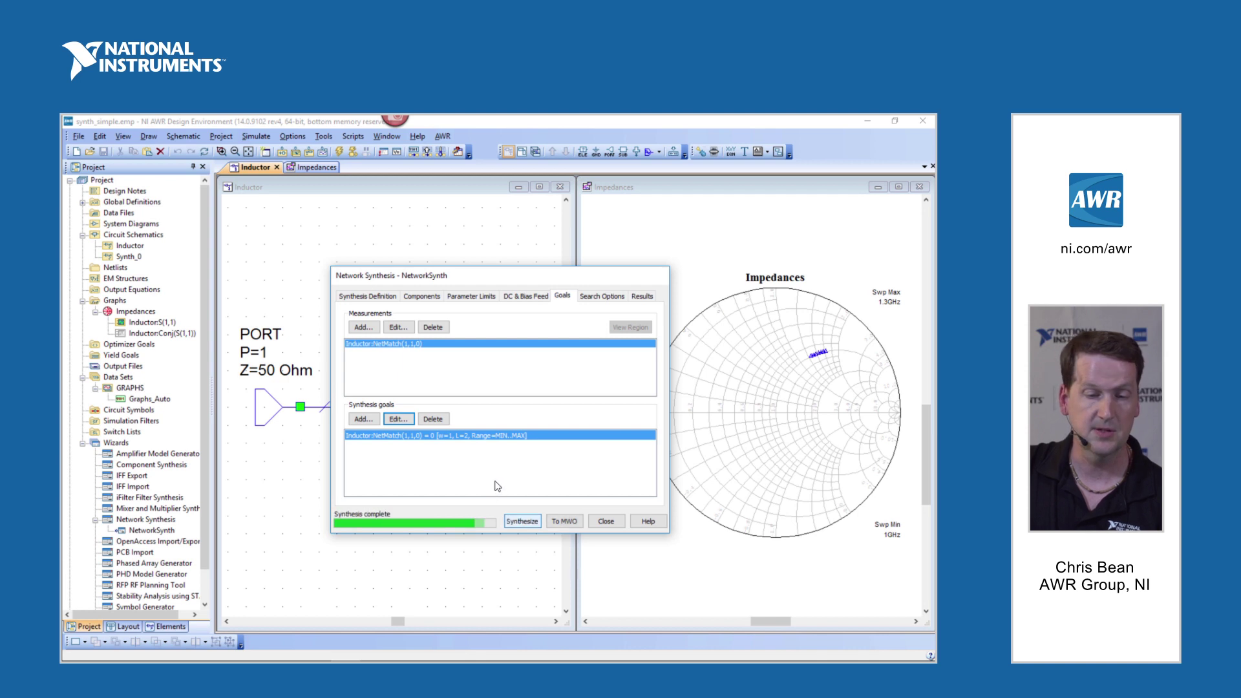
pyautogui.click(642, 296)
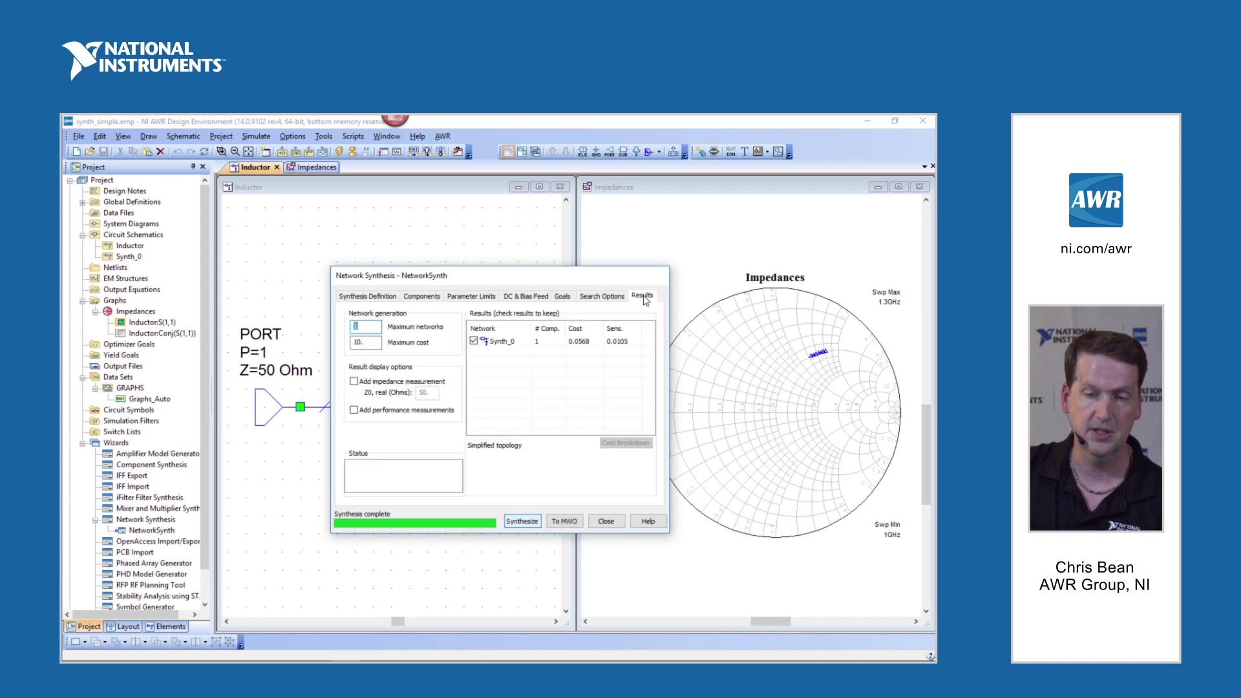
pyautogui.click(510, 342)
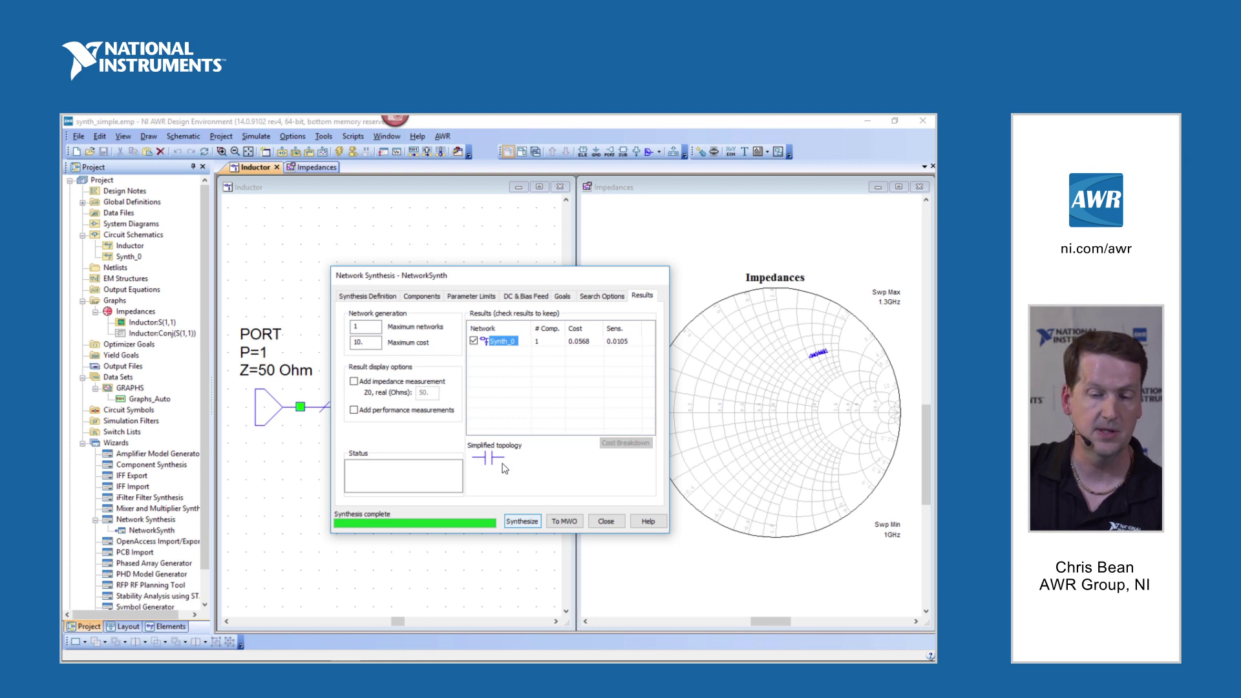
pyautogui.click(572, 522)
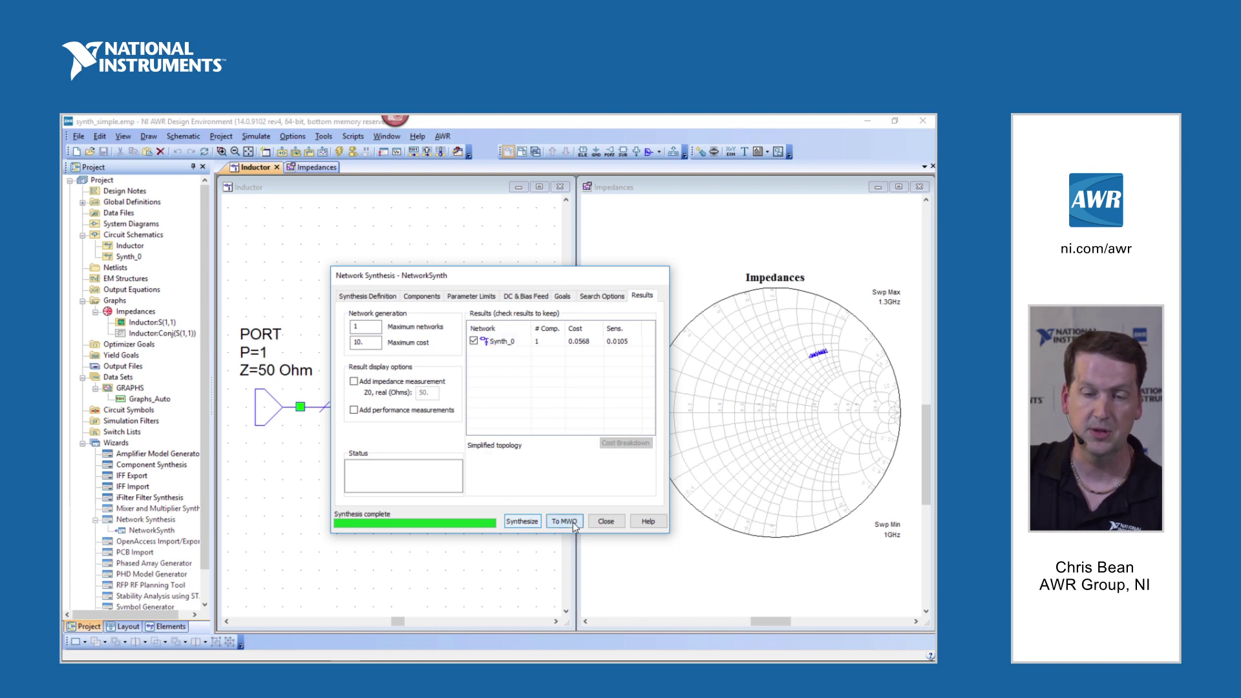
pyautogui.click(606, 520)
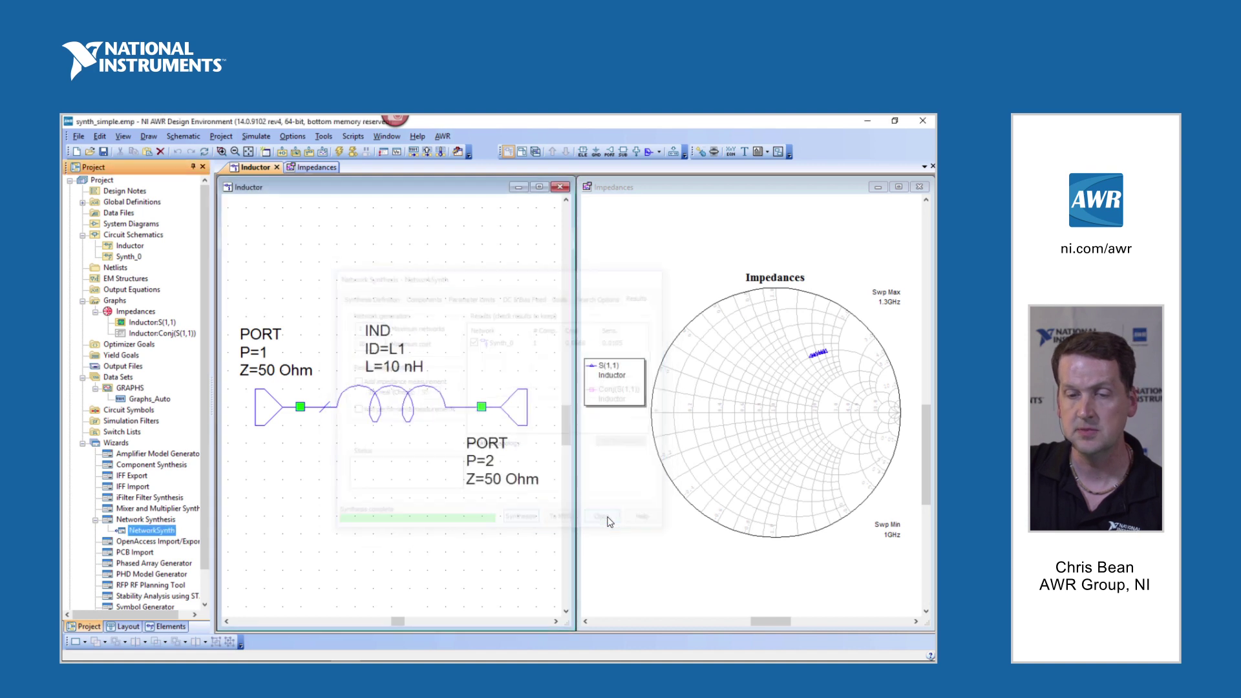
# Enable the Conj(S(1,1)) measurement on the Impedances chart and simulate
pyautogui.rightClick(611, 396)
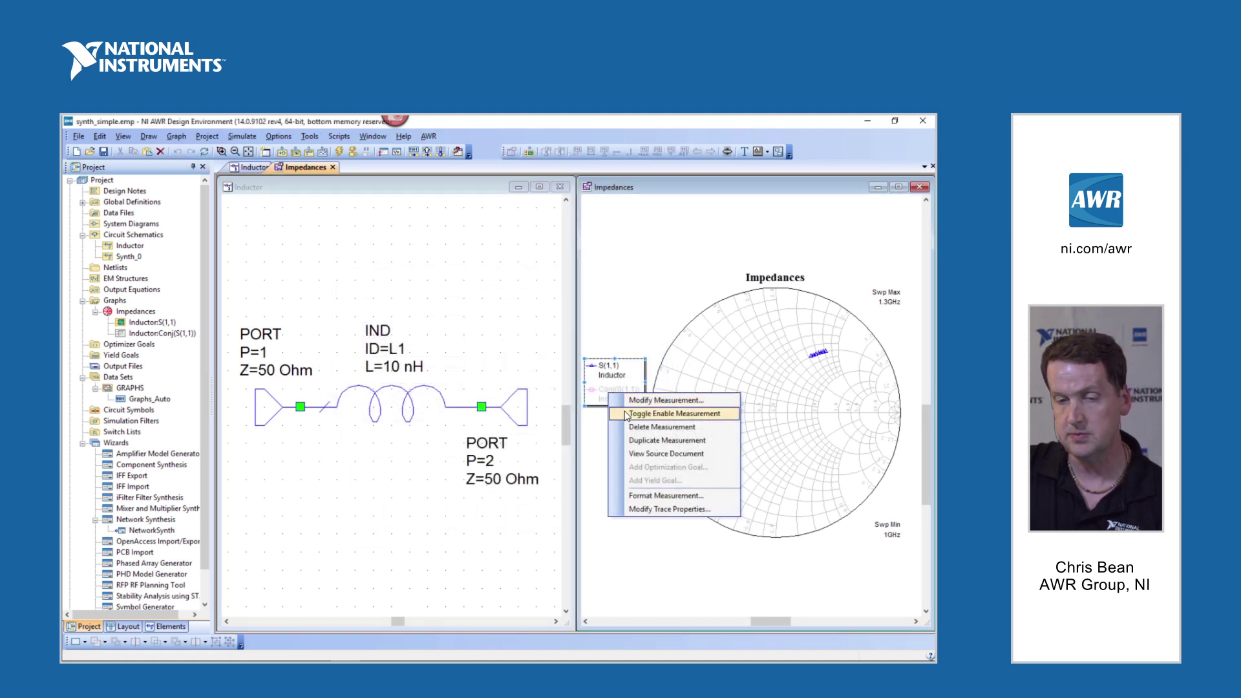
pyautogui.click(622, 414)
pyautogui.click(340, 153)
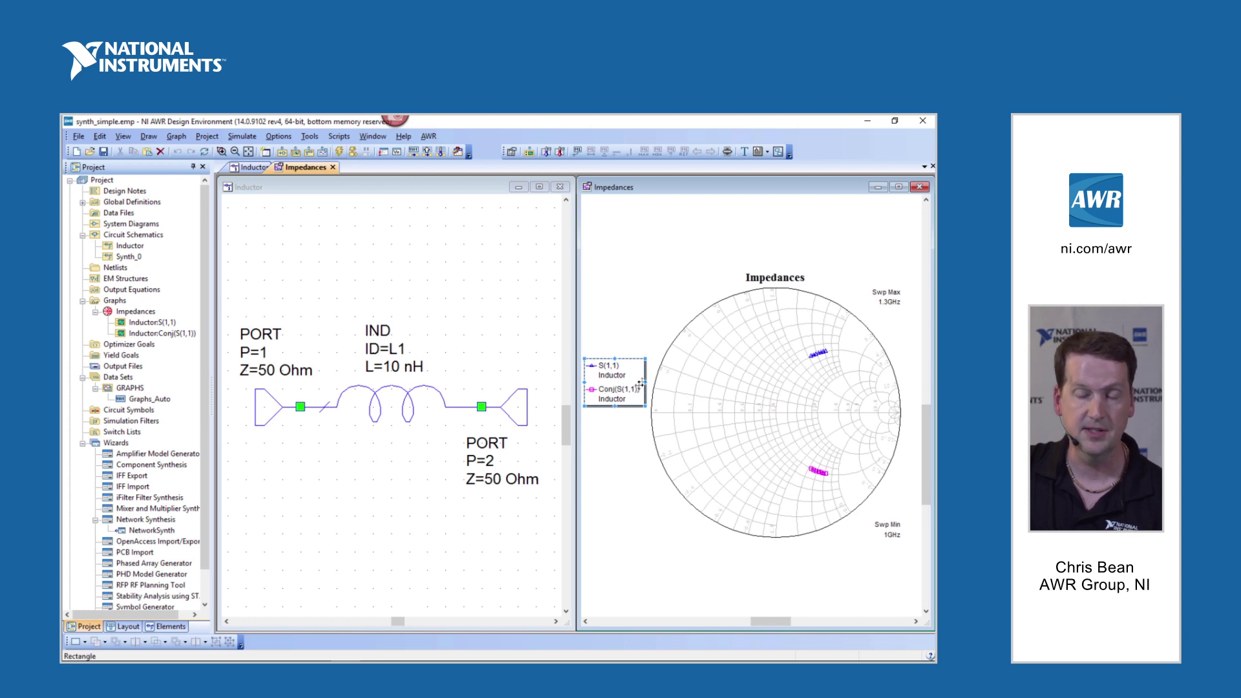
# Switch the S(1,1) measurement's data source to <Synth> to plot Synth_0
pyautogui.rightClick(608, 377)
pyautogui.click(629, 384)
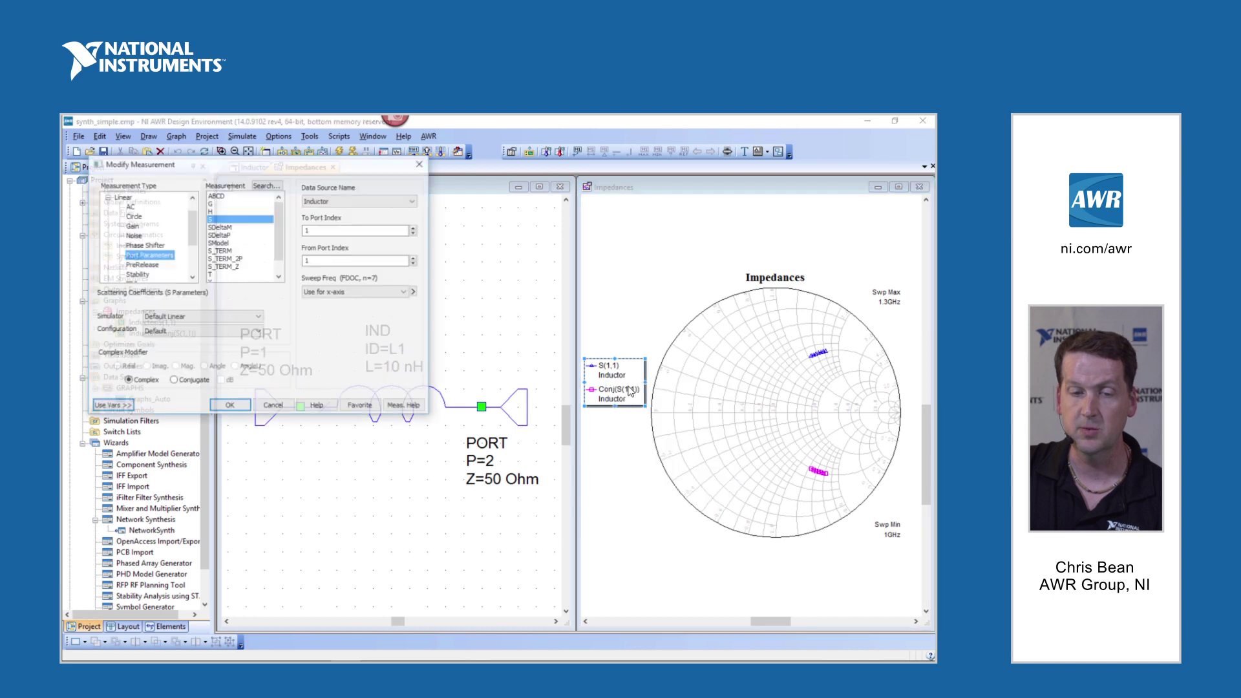
pyautogui.click(363, 201)
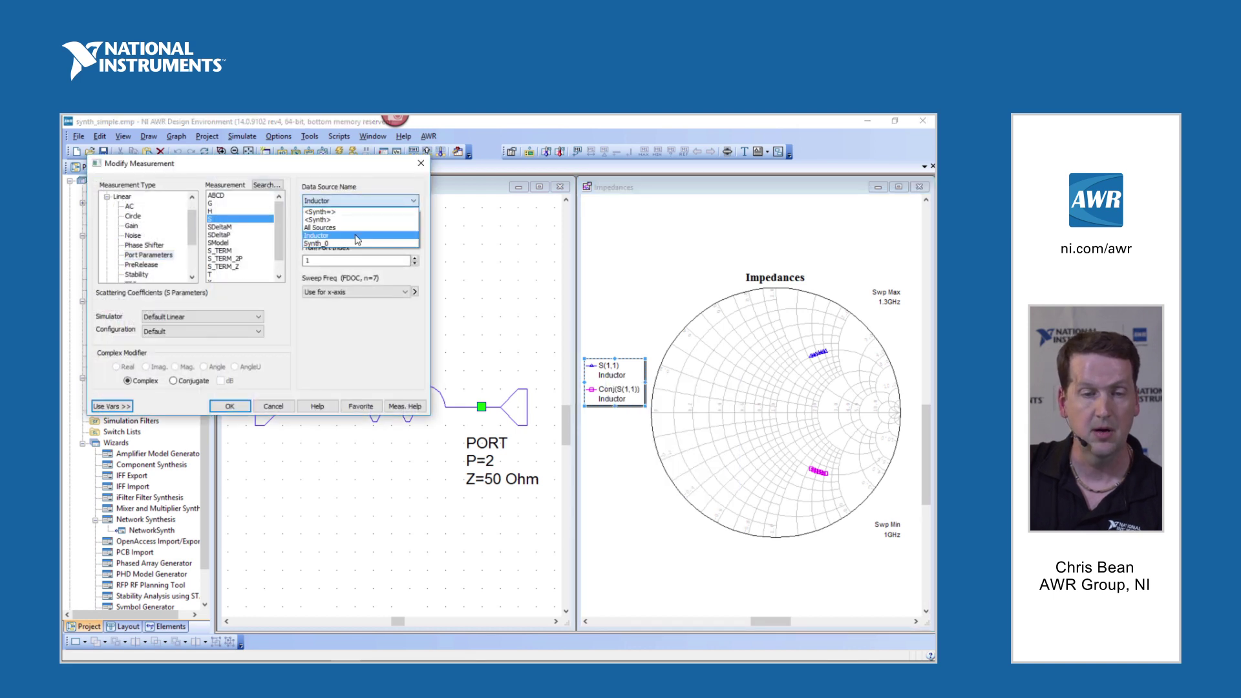
pyautogui.click(363, 219)
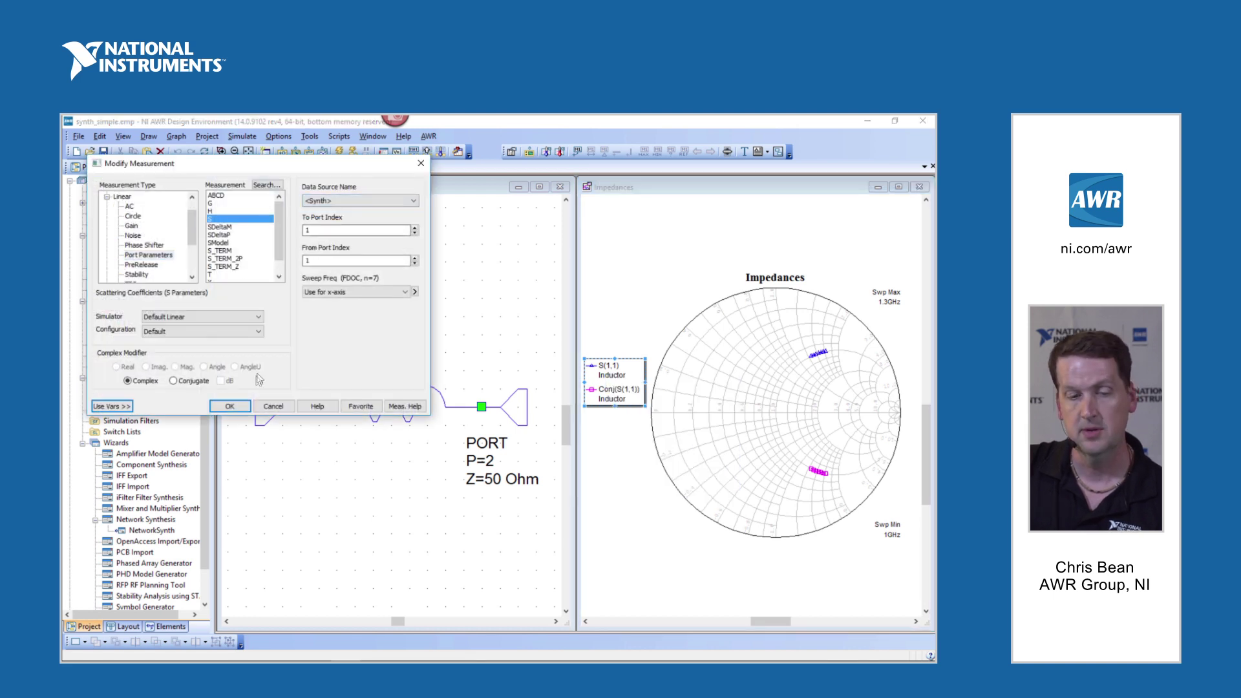
pyautogui.click(229, 406)
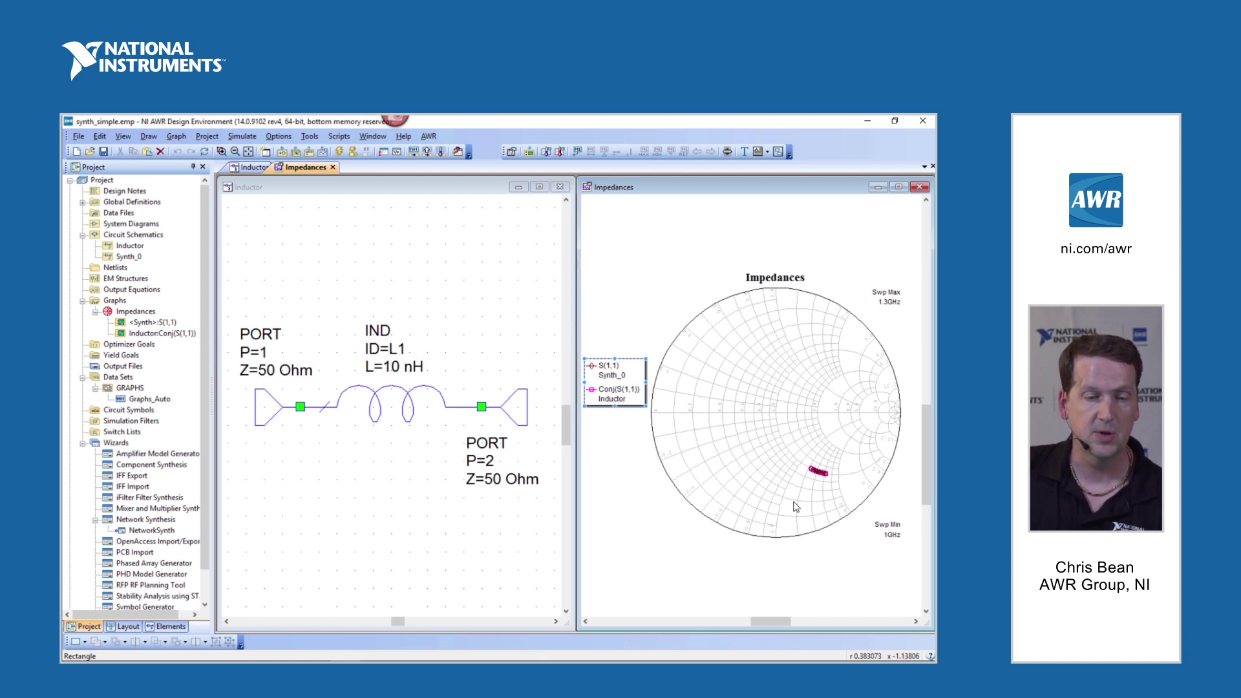
pyautogui.doubleClick(154, 531)
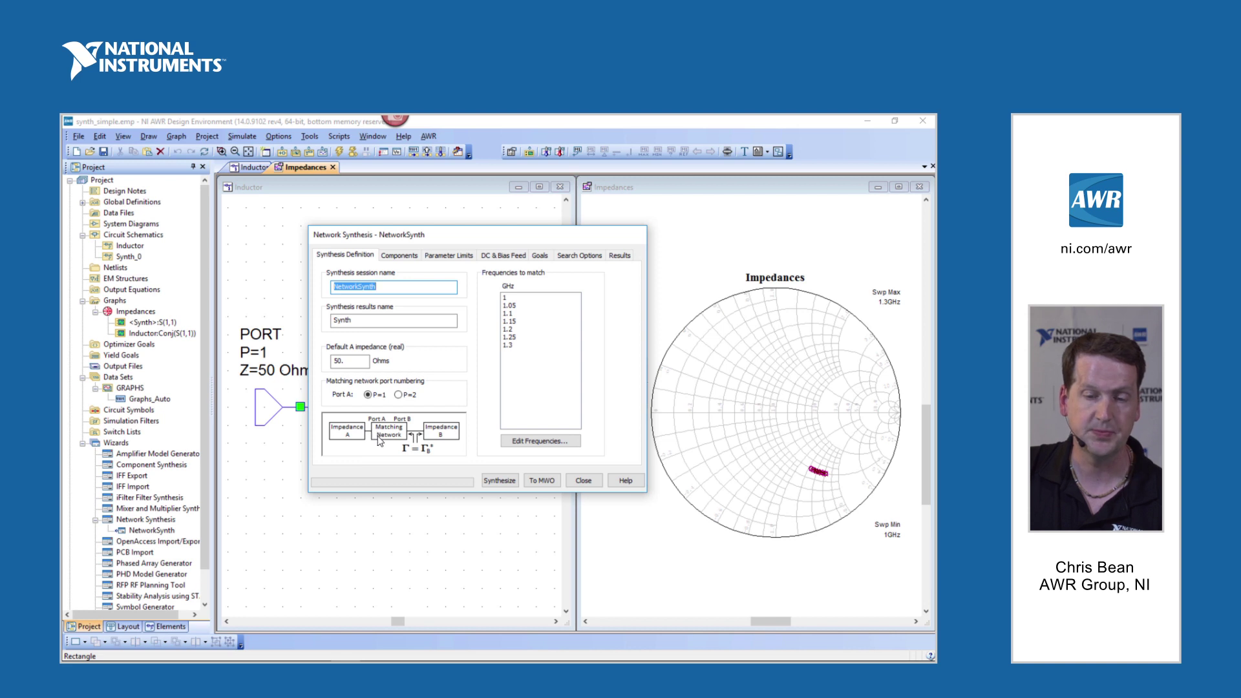
pyautogui.click(584, 481)
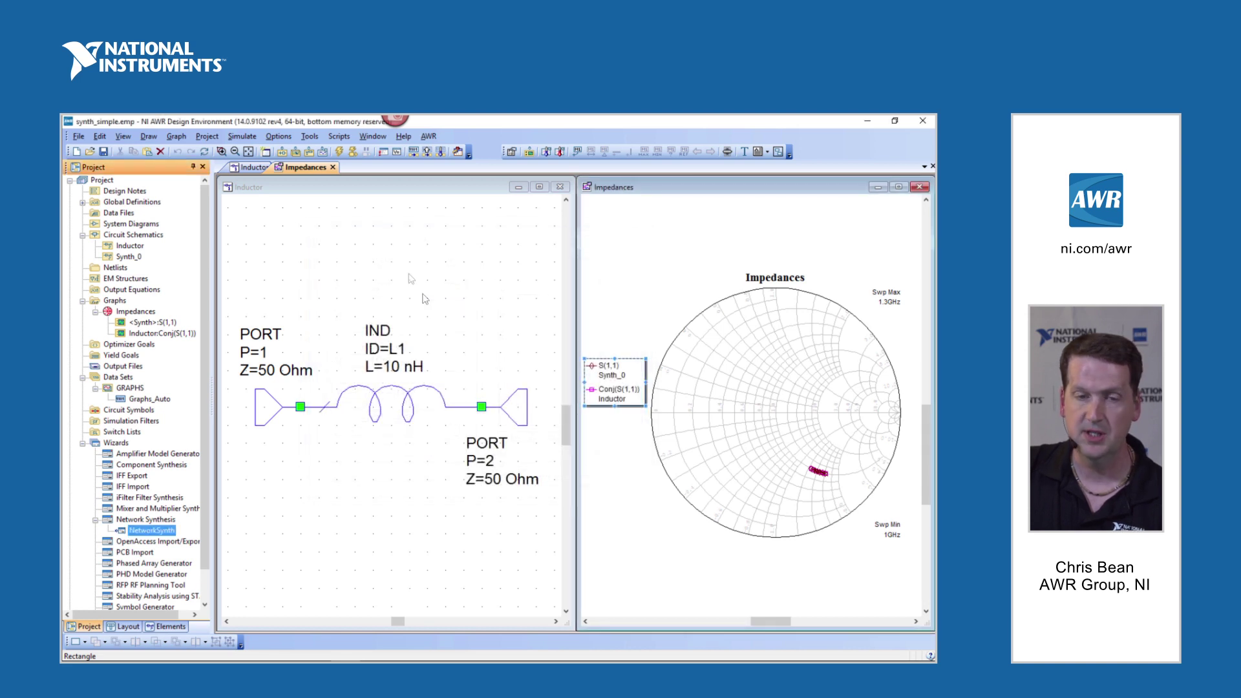
pyautogui.click(397, 247)
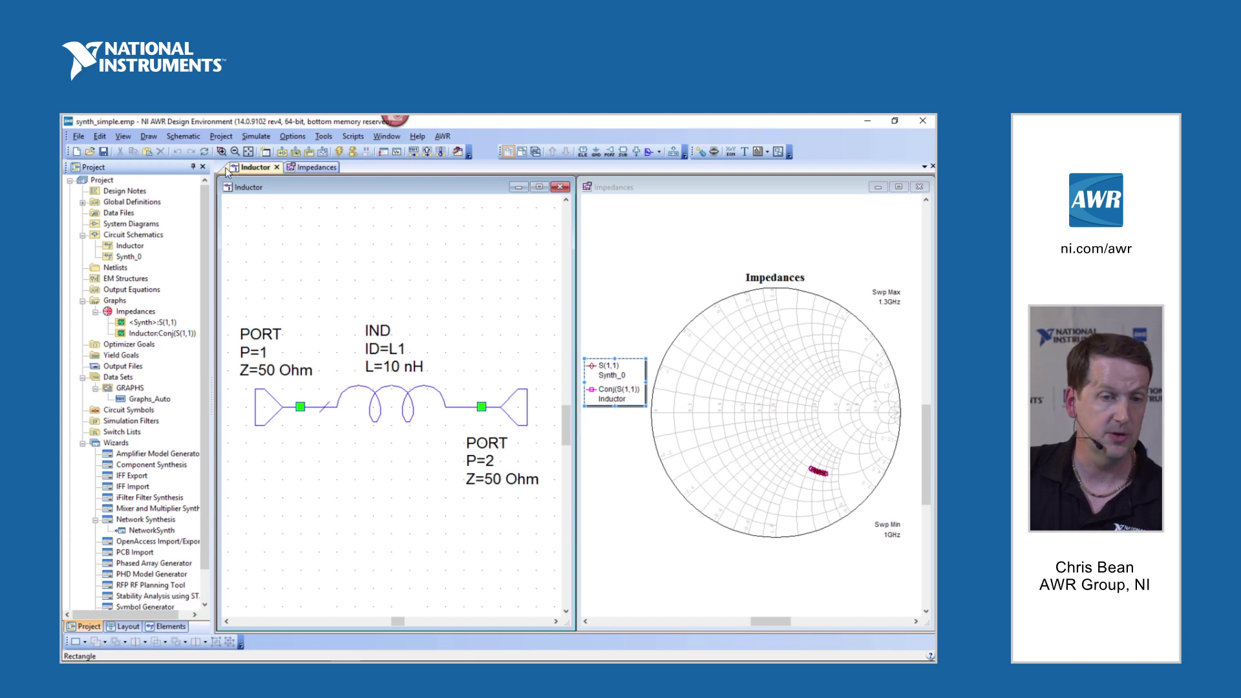
# Open recent project Analyst_multi_band_antenna.emp without saving changes to synth_simple
pyautogui.click(79, 137)
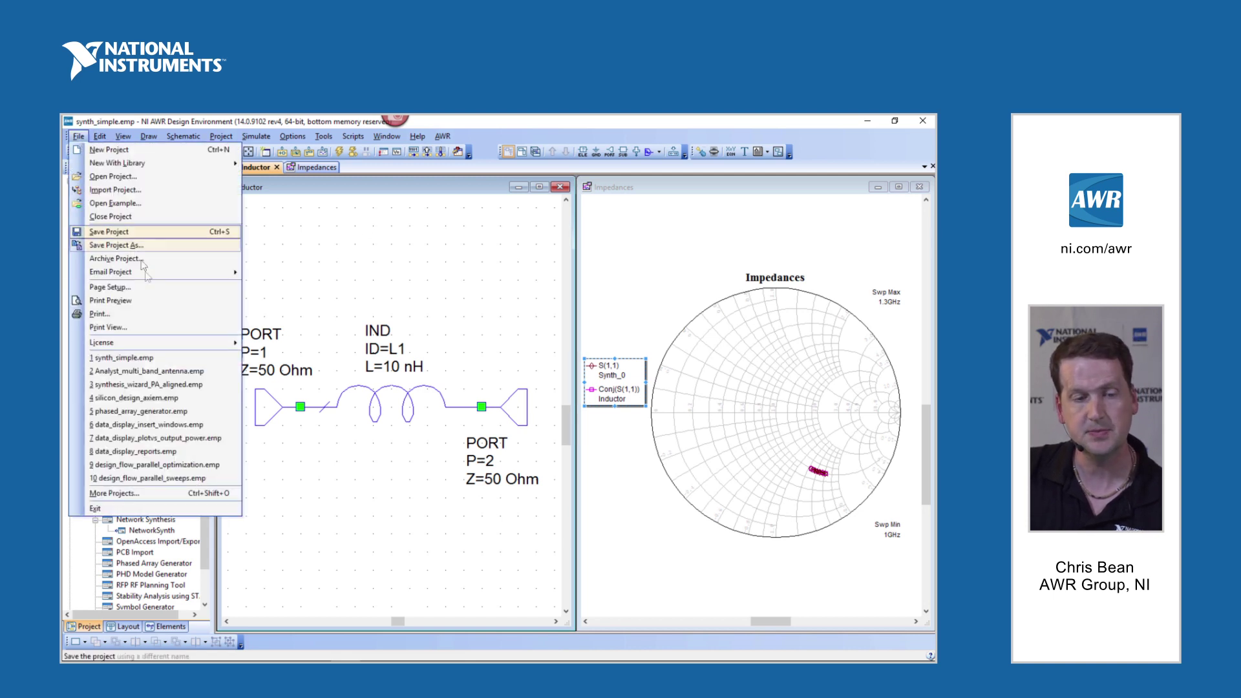
pyautogui.click(145, 371)
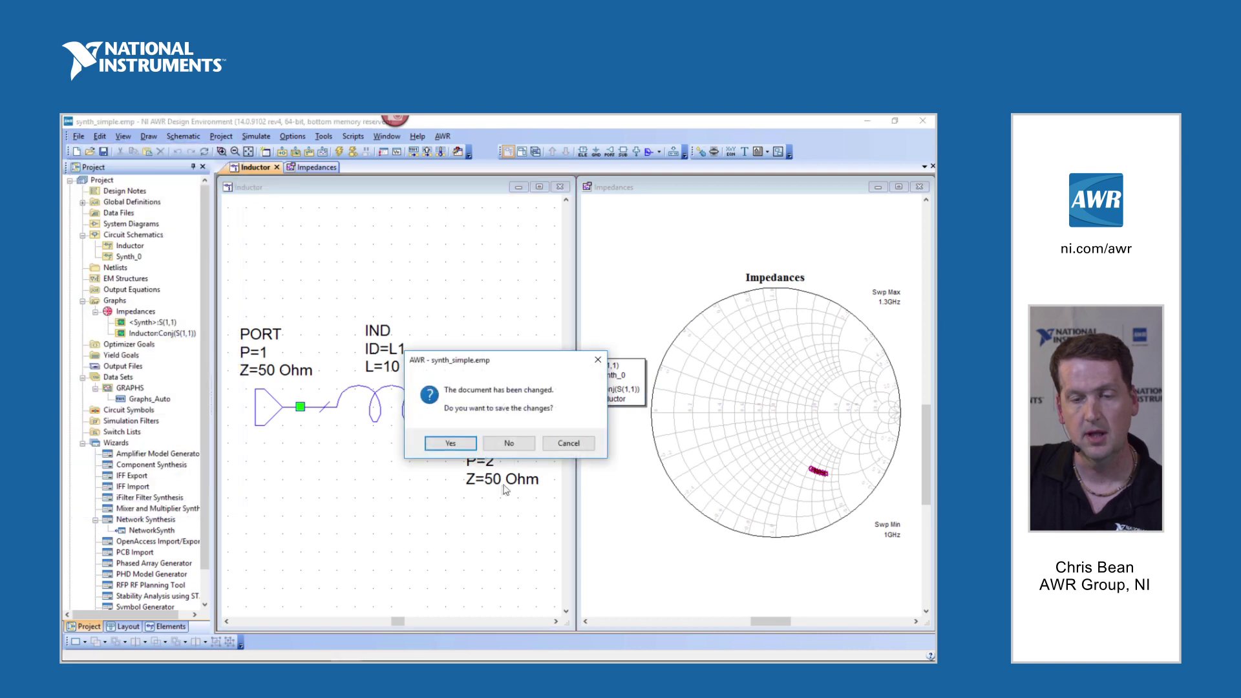
pyautogui.click(508, 443)
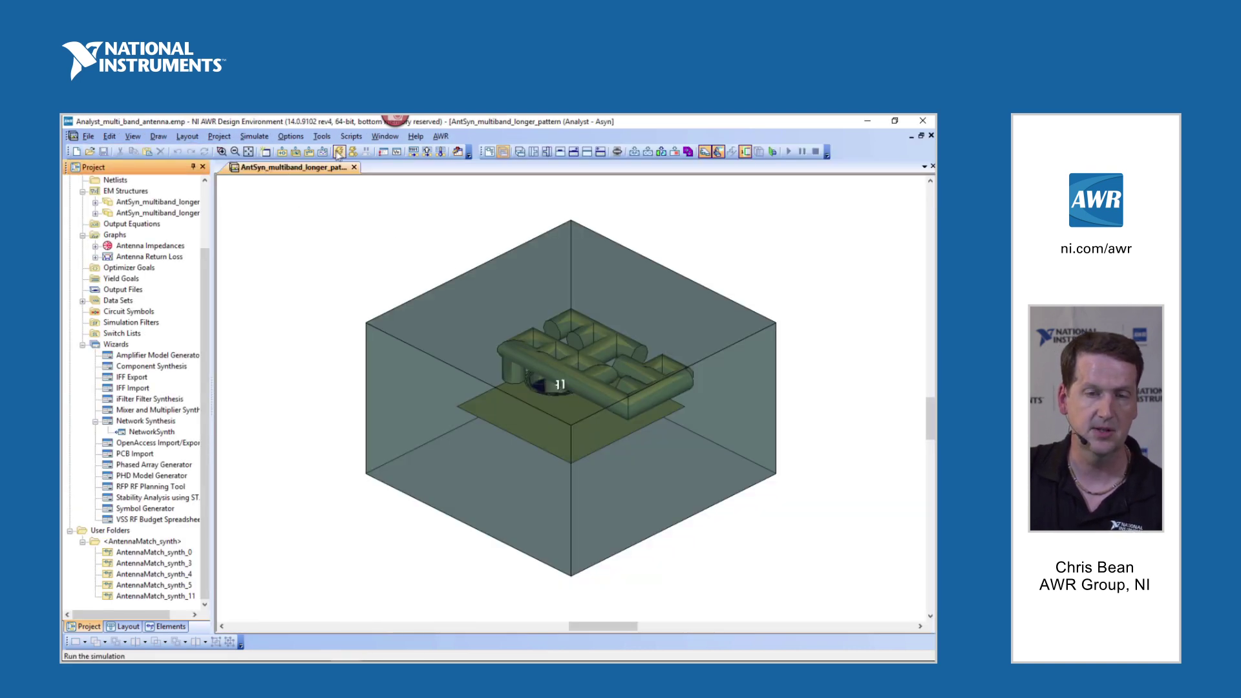
# Zoom out and rotate the 3-D radiation pattern to inspect its lobe and top
pyautogui.scroll(-3, 444, 392)
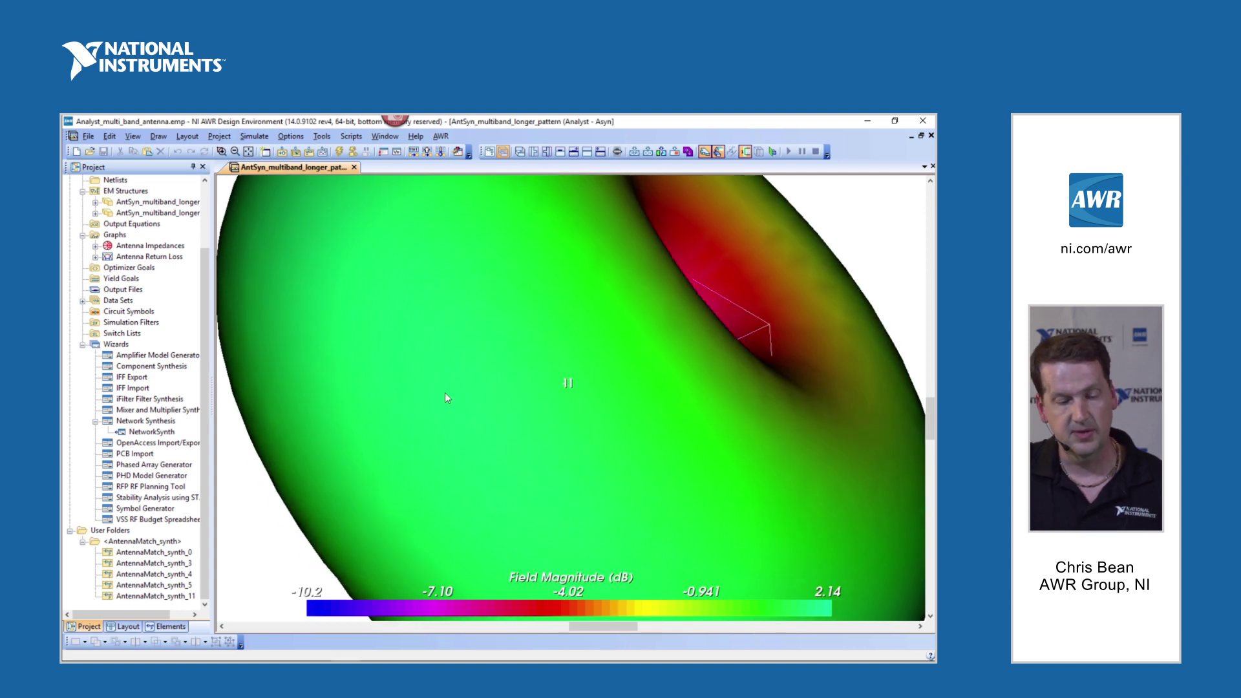
pyautogui.scroll(-3, 444, 392)
pyautogui.moveTo(445, 393); pyautogui.dragTo(455, 435)
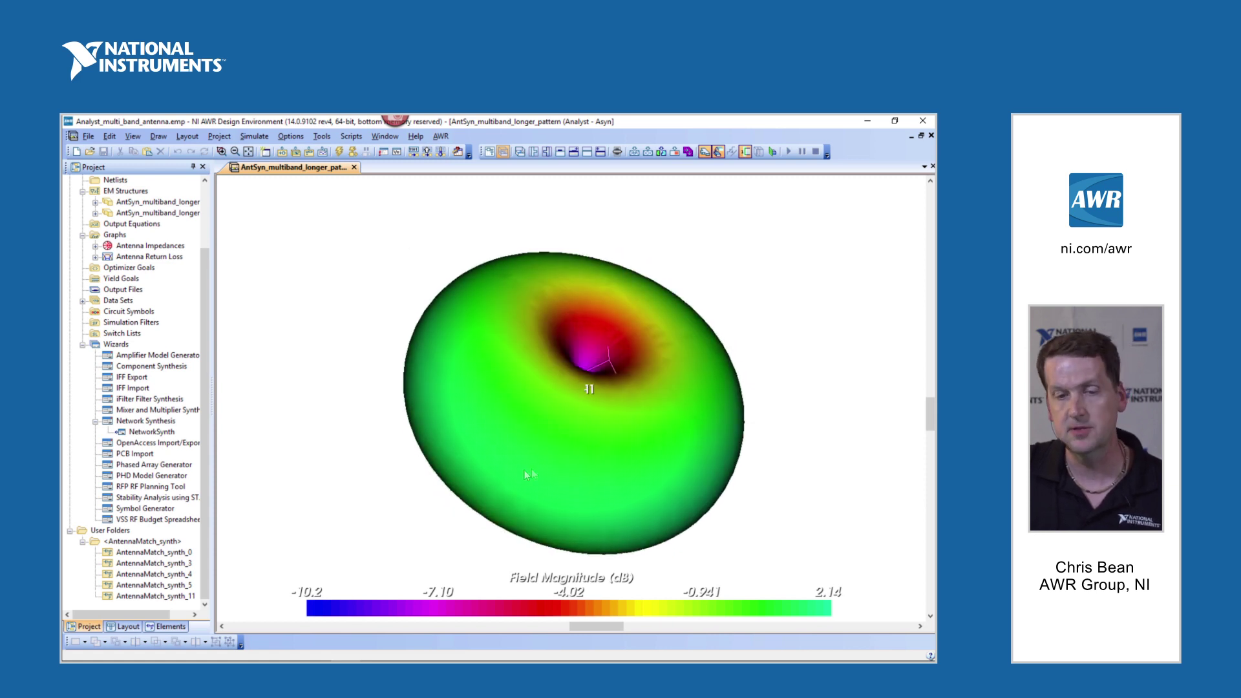
pyautogui.moveTo(545, 483); pyautogui.dragTo(618, 316)
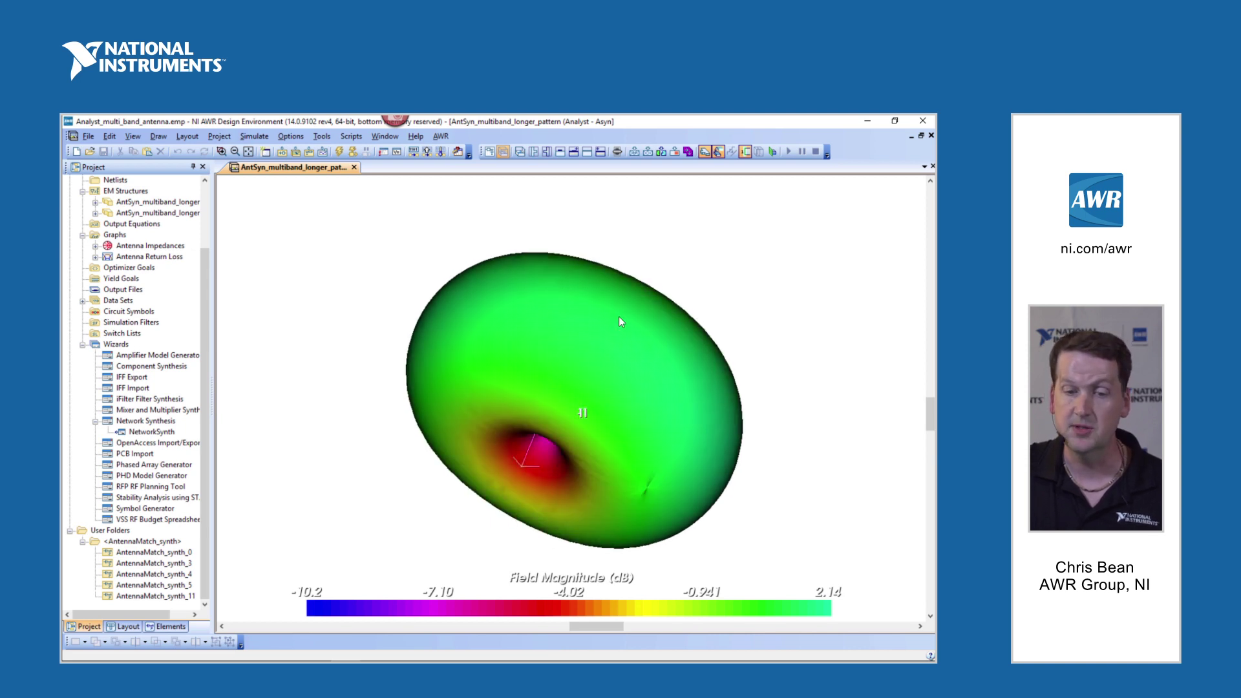
pyautogui.moveTo(658, 354); pyautogui.dragTo(462, 411)
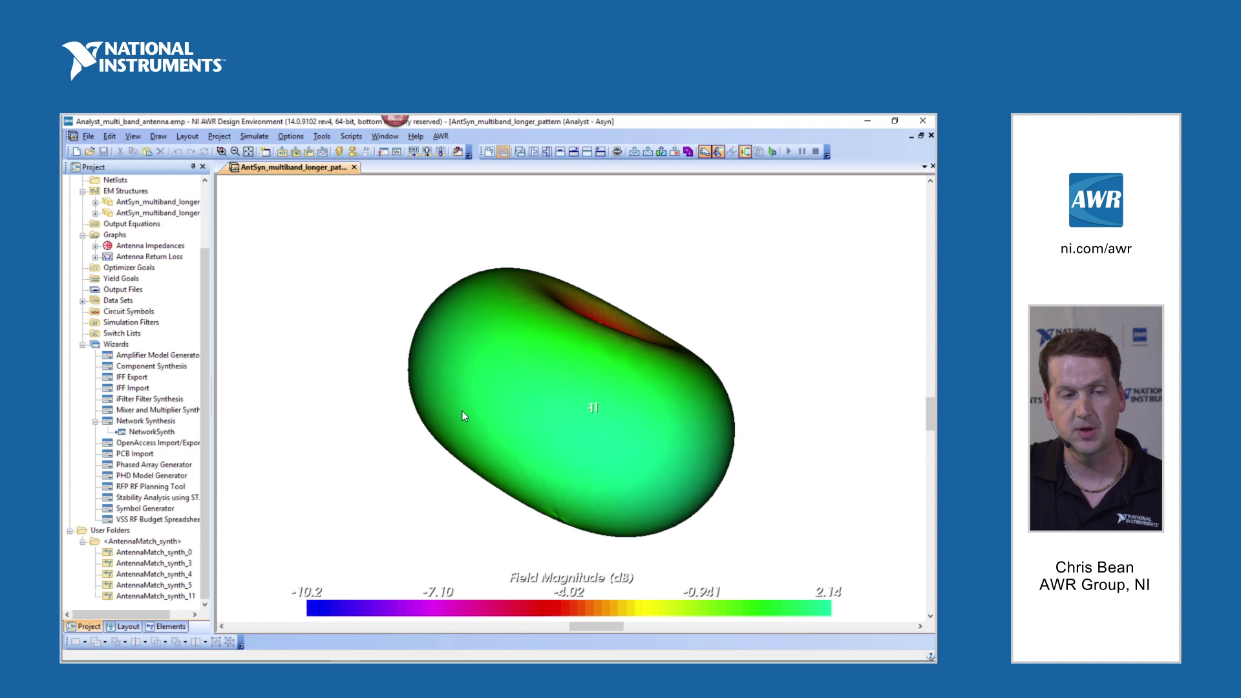
# Open the Antenna Return Loss graph, showing dips near 1.5 GHz (about −16.5 dB) and 4.2 GHz
pyautogui.doubleClick(142, 257)
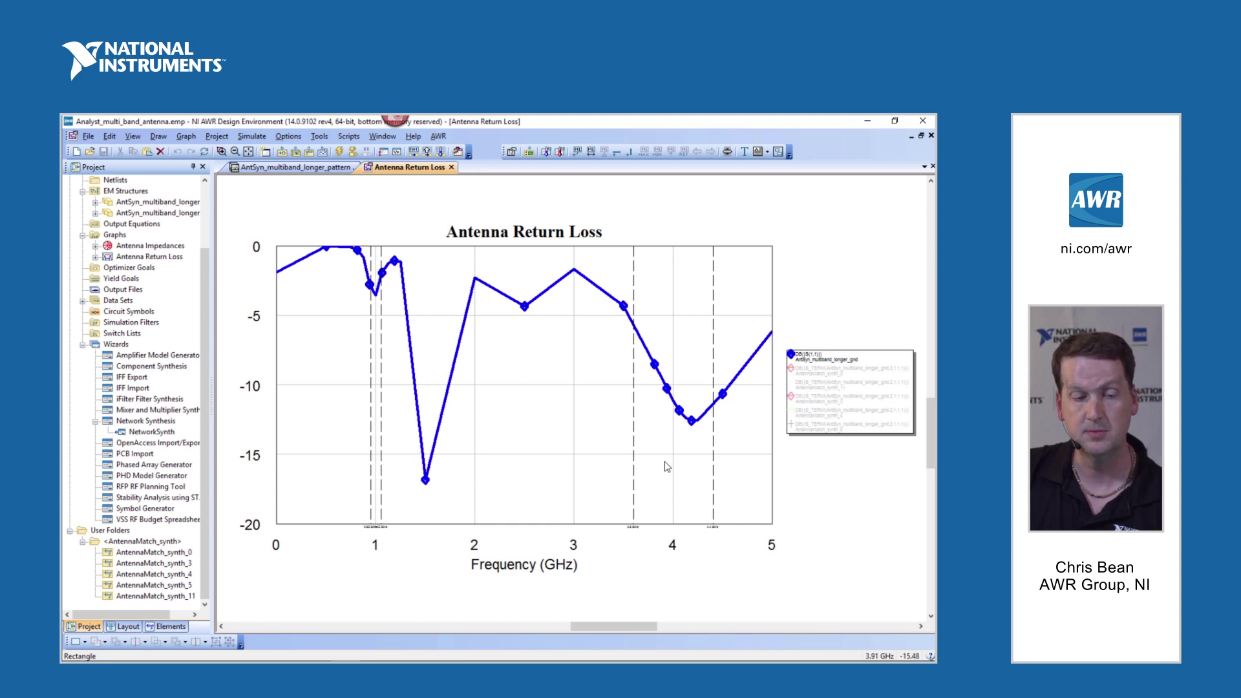
# Open NetworkSynth for the antenna and review its component types and 8-section limit
pyautogui.doubleClick(155, 432)
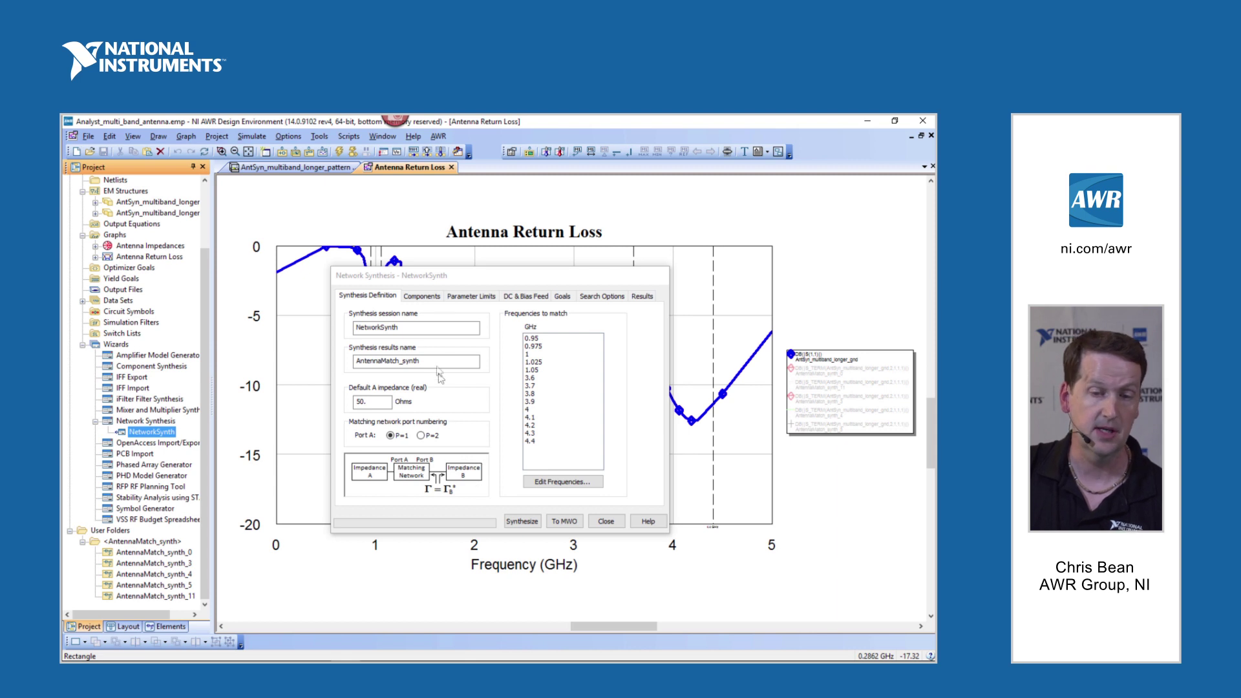
pyautogui.click(421, 296)
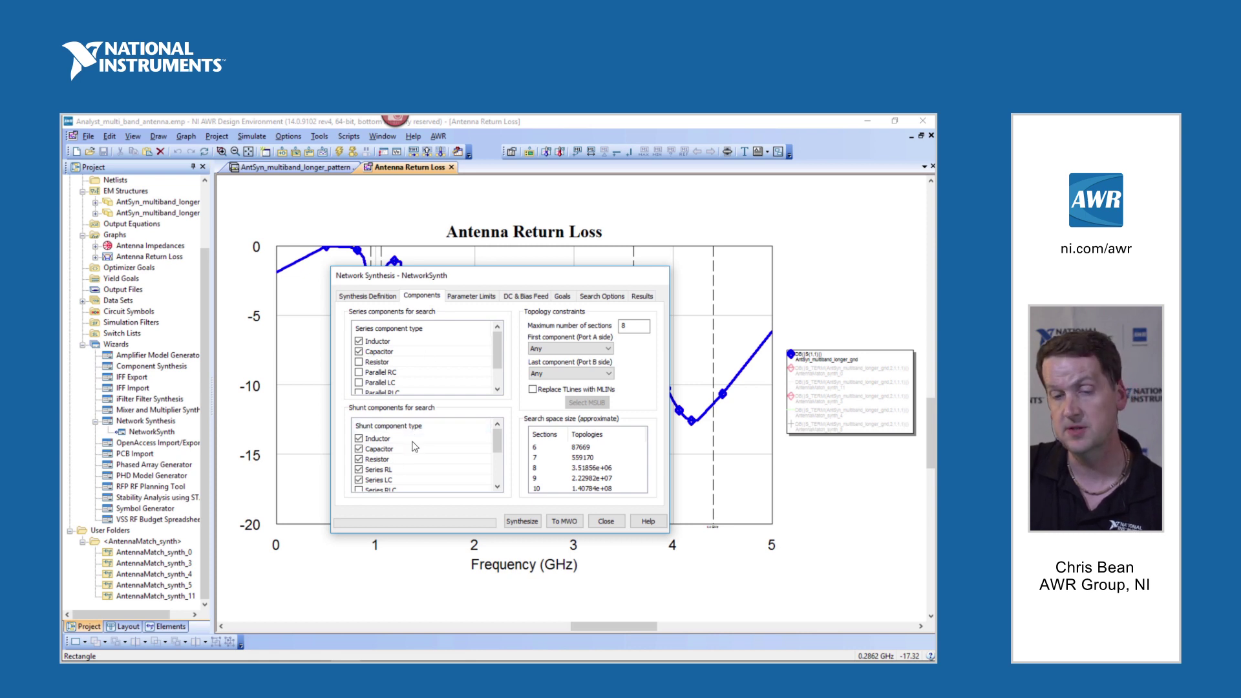
pyautogui.doubleClick(625, 326)
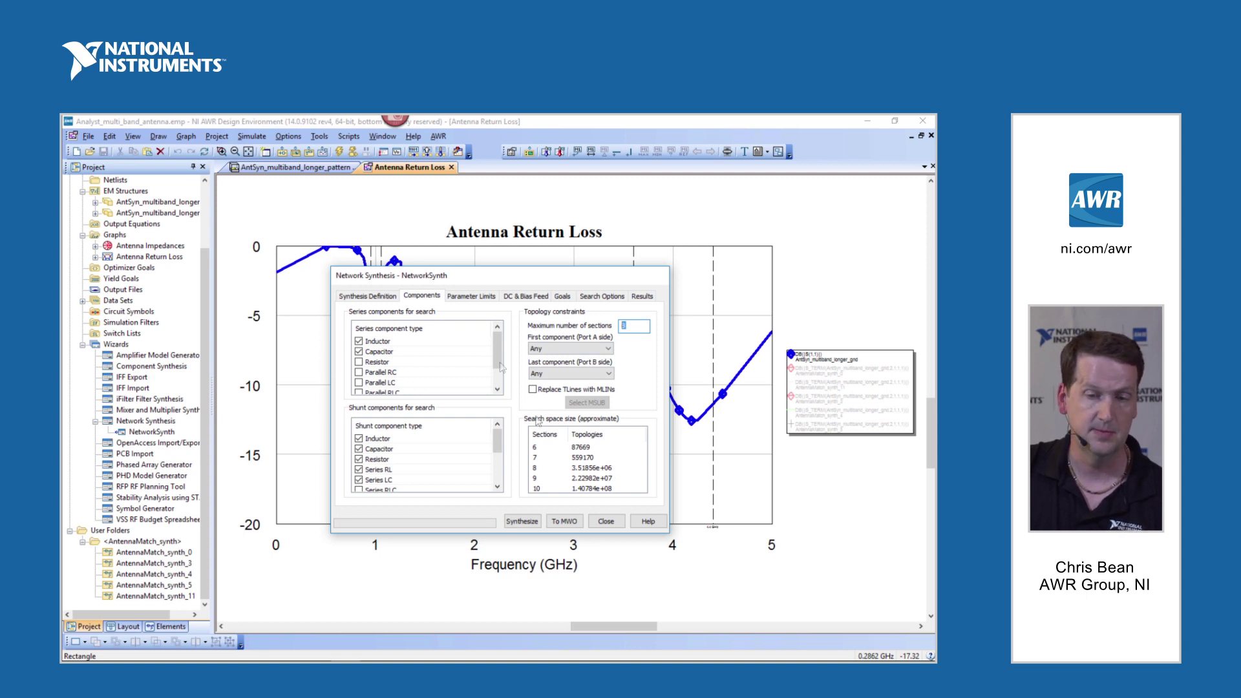
# Review the parameter limits and the DC & Bias Feed constraints, all three ports set to Any
pyautogui.click(471, 299)
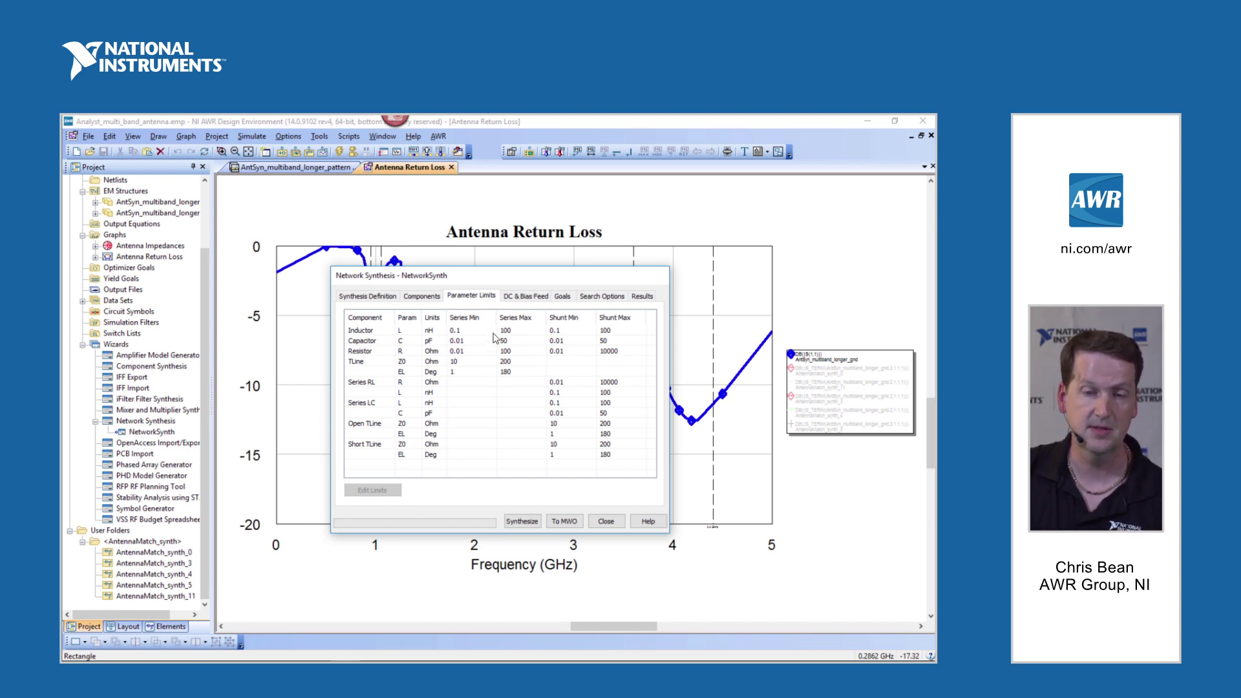
pyautogui.click(538, 296)
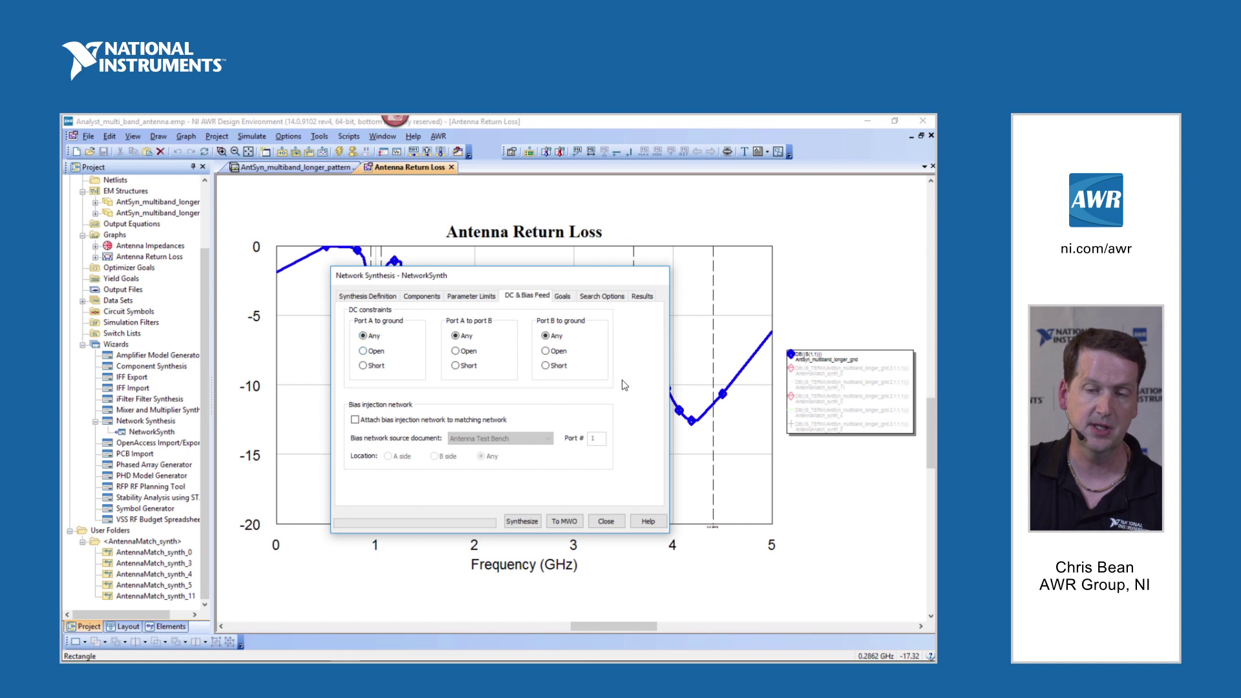
# Add a NetMatch matching measurement to the synthesis goals
pyautogui.click(564, 298)
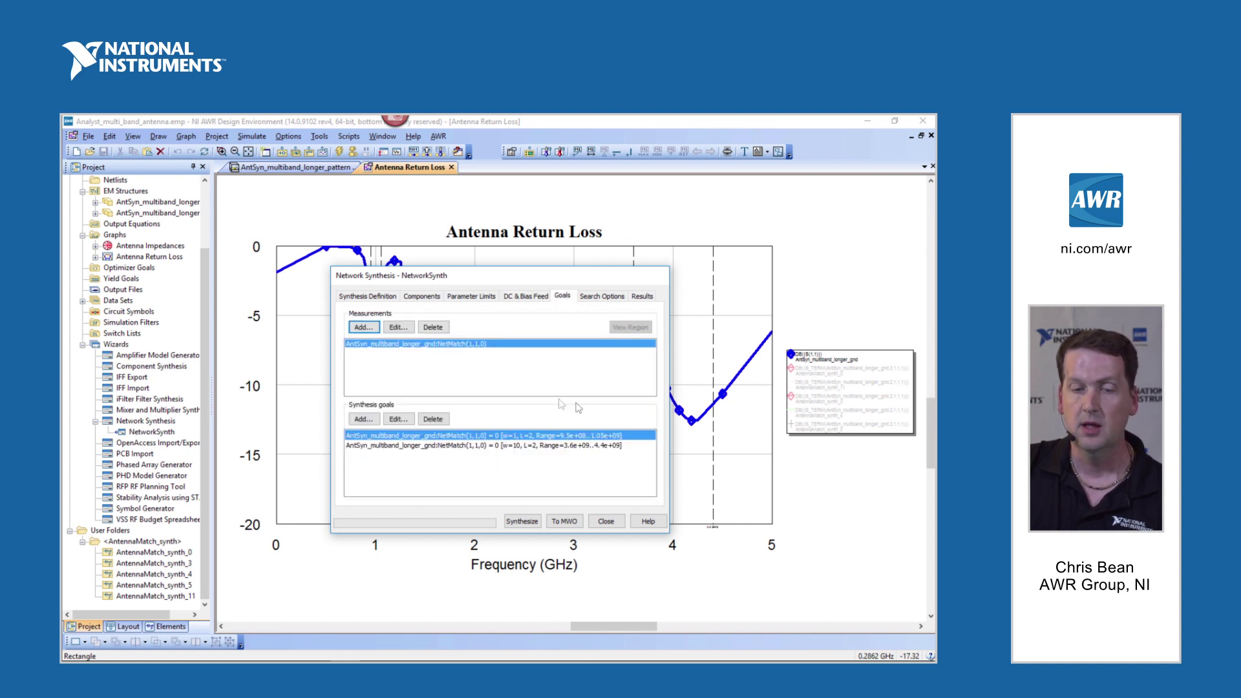
pyautogui.click(363, 327)
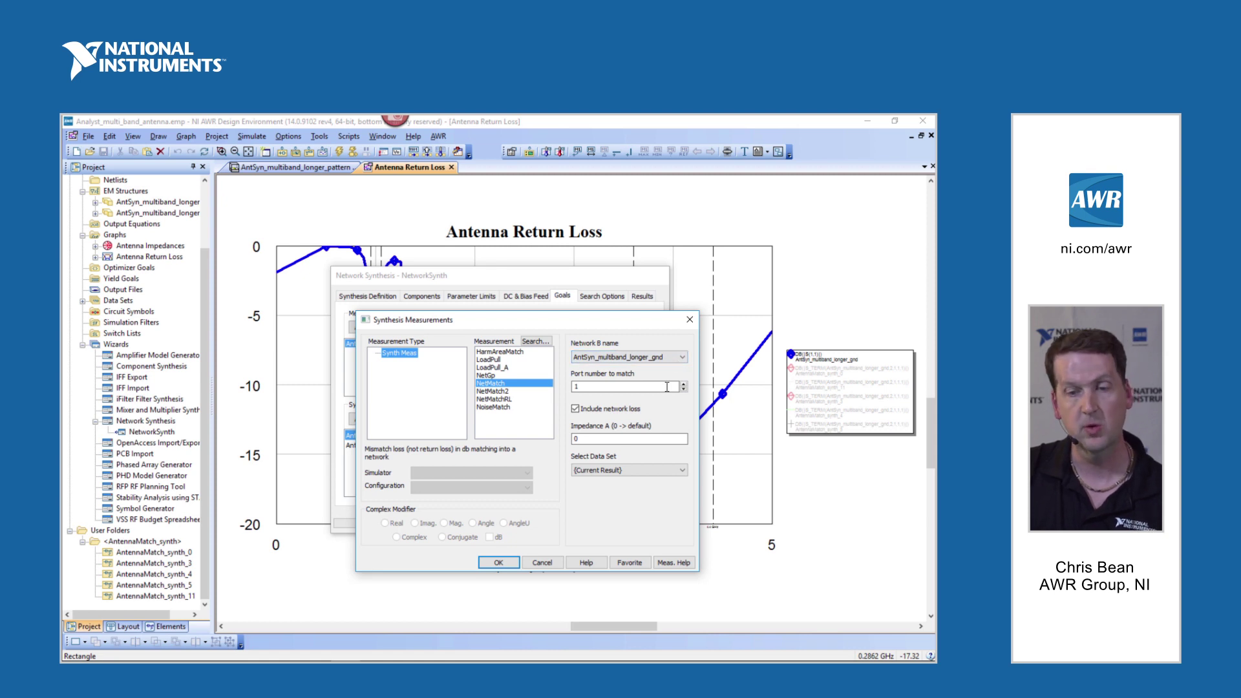
pyautogui.click(498, 562)
# Set the first NetMatch goal to 0 dB over 0.95–1.05 GHz
pyautogui.click(398, 418)
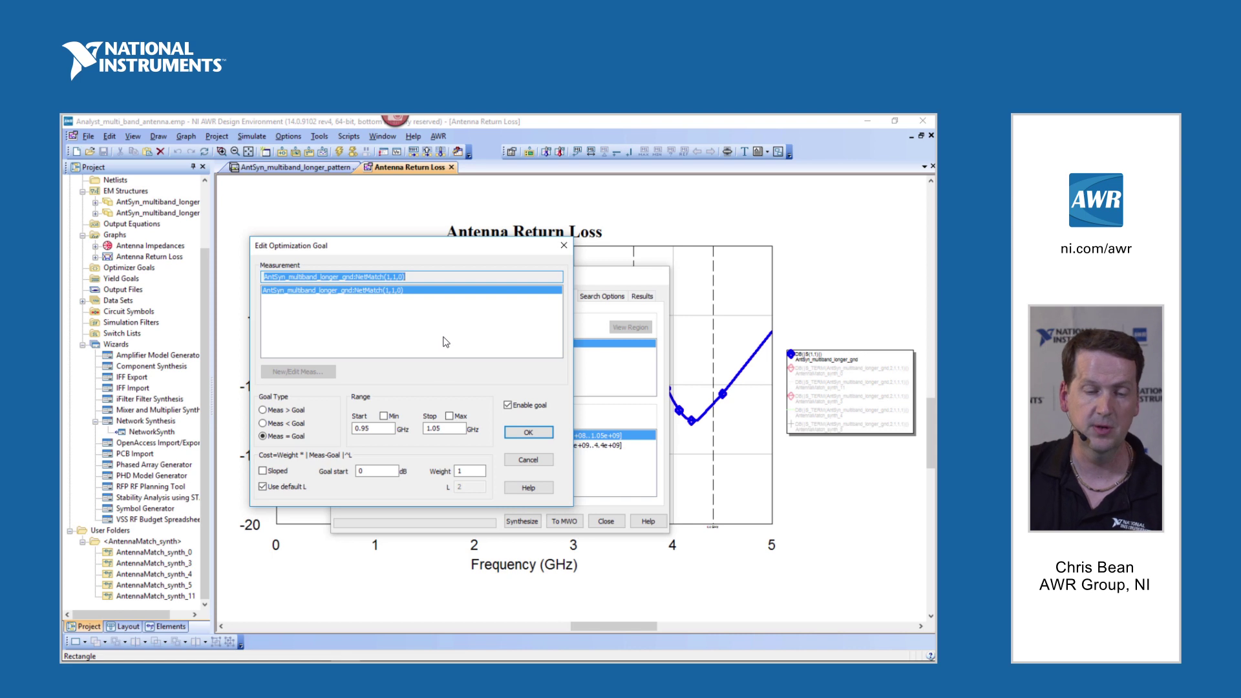
pyautogui.moveTo(391, 429); pyautogui.dragTo(347, 424)
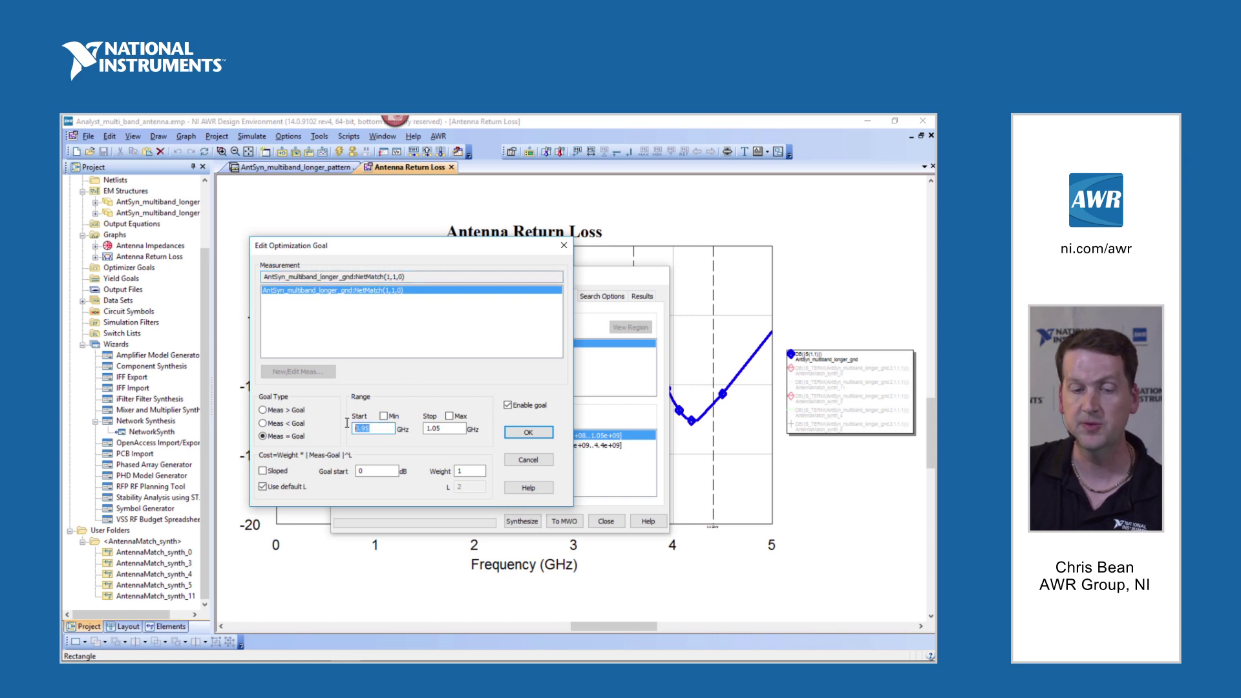
pyautogui.moveTo(442, 429); pyautogui.dragTo(406, 427)
pyautogui.moveTo(397, 471); pyautogui.dragTo(352, 469)
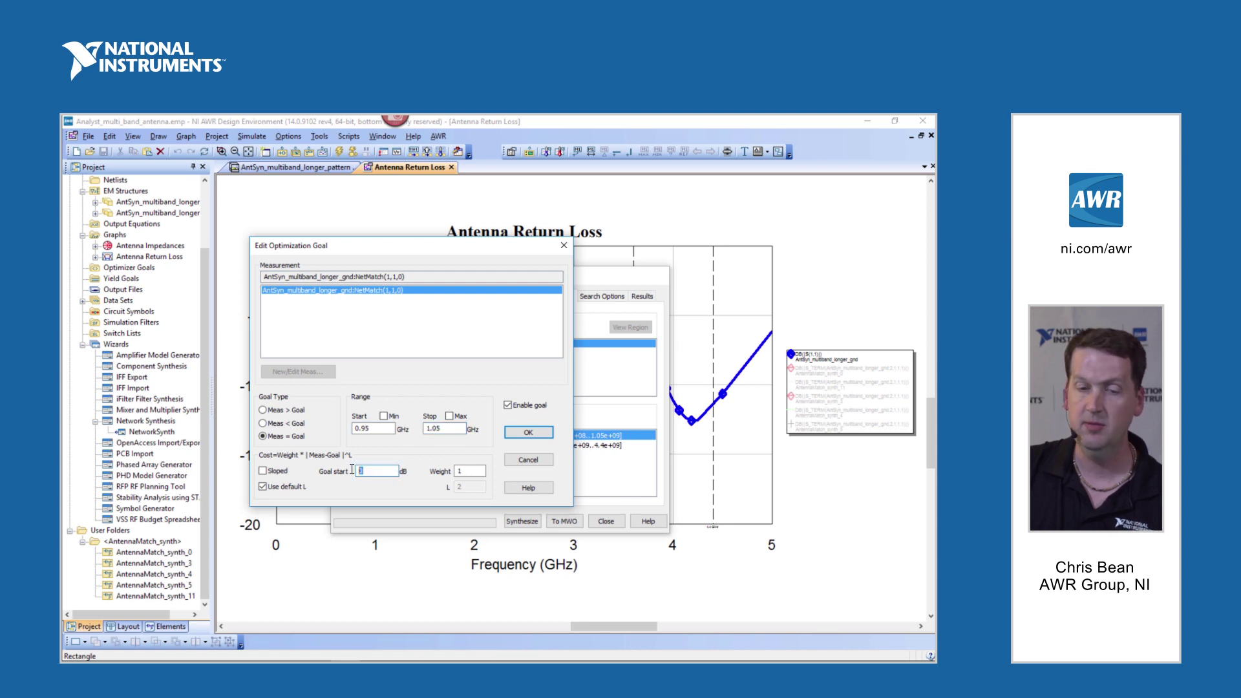
pyautogui.click(528, 432)
# Set the second NetMatch goal to 3.6–4.4 GHz with weight 10
pyautogui.click(451, 445)
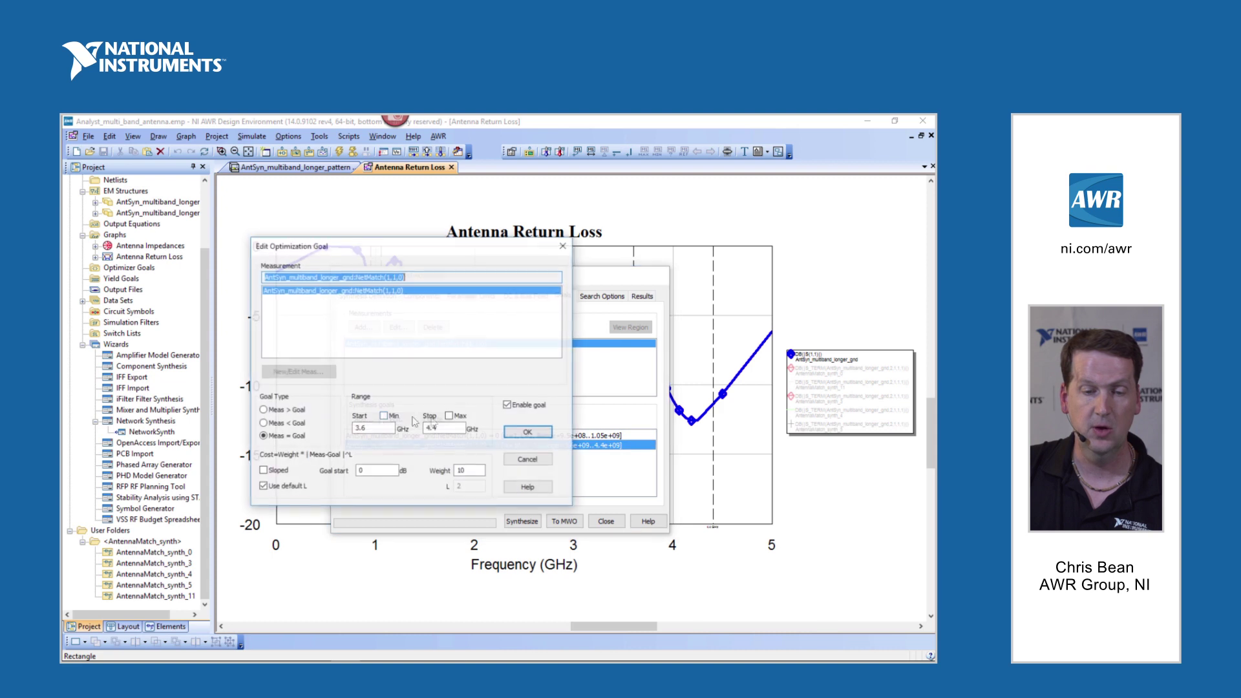
pyautogui.click(398, 418)
pyautogui.moveTo(383, 427); pyautogui.dragTo(349, 429)
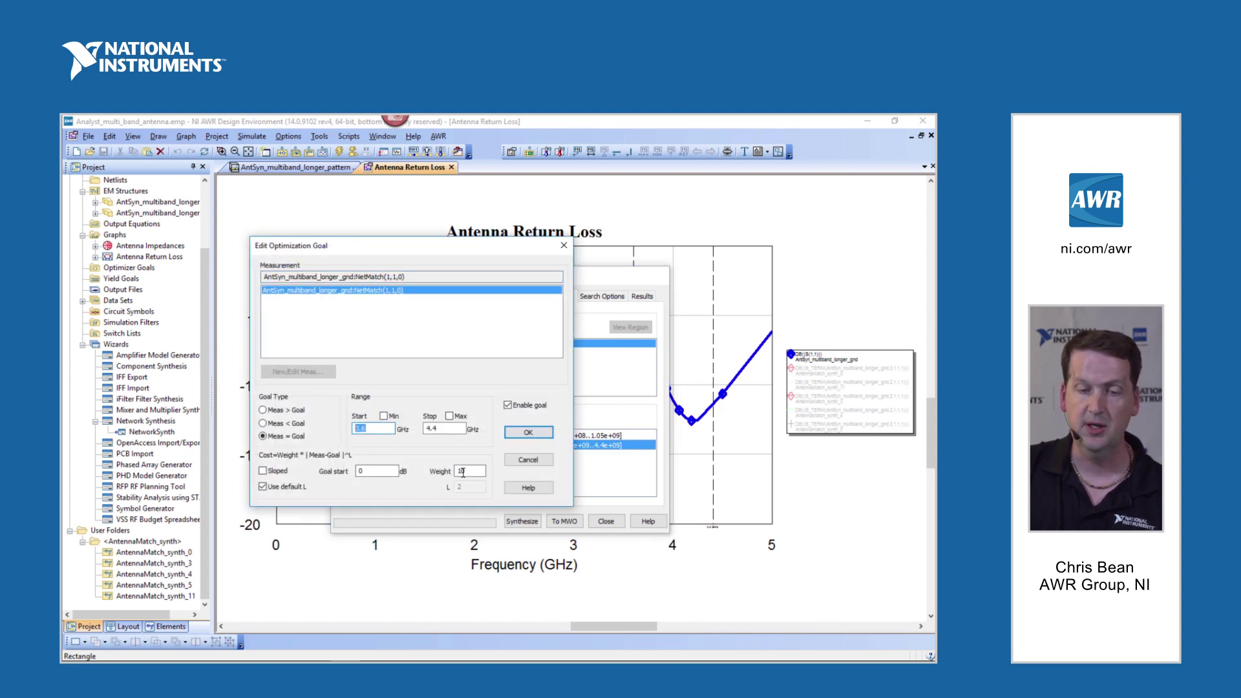
pyautogui.moveTo(467, 470); pyautogui.dragTo(450, 470)
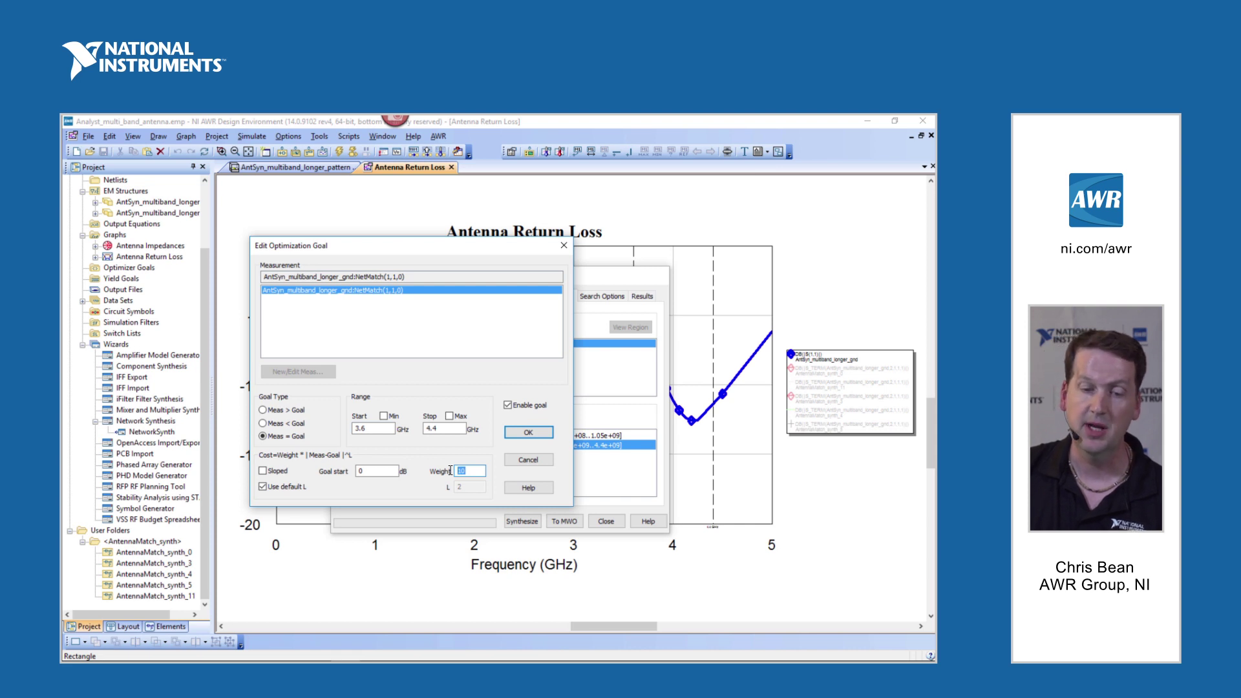
pyautogui.click(528, 432)
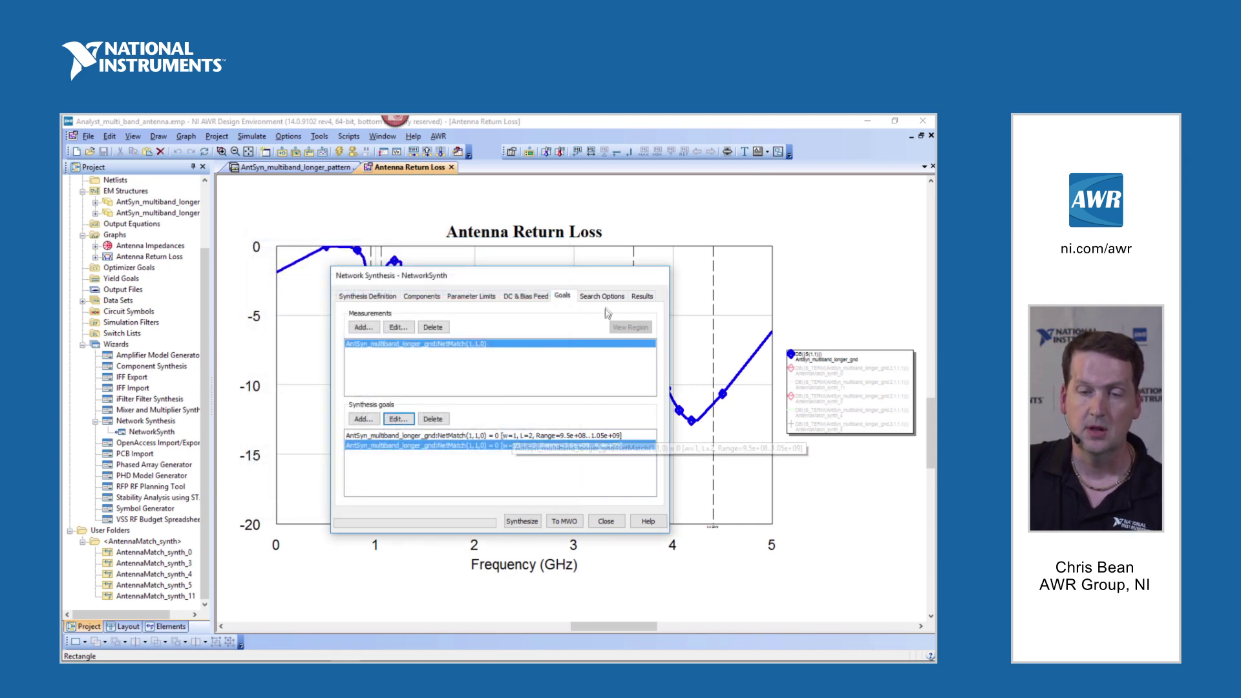
# Rank the synthesized networks by cost (best 29.1, 5 components), preview their topologies, then close the wizard
pyautogui.click(640, 296)
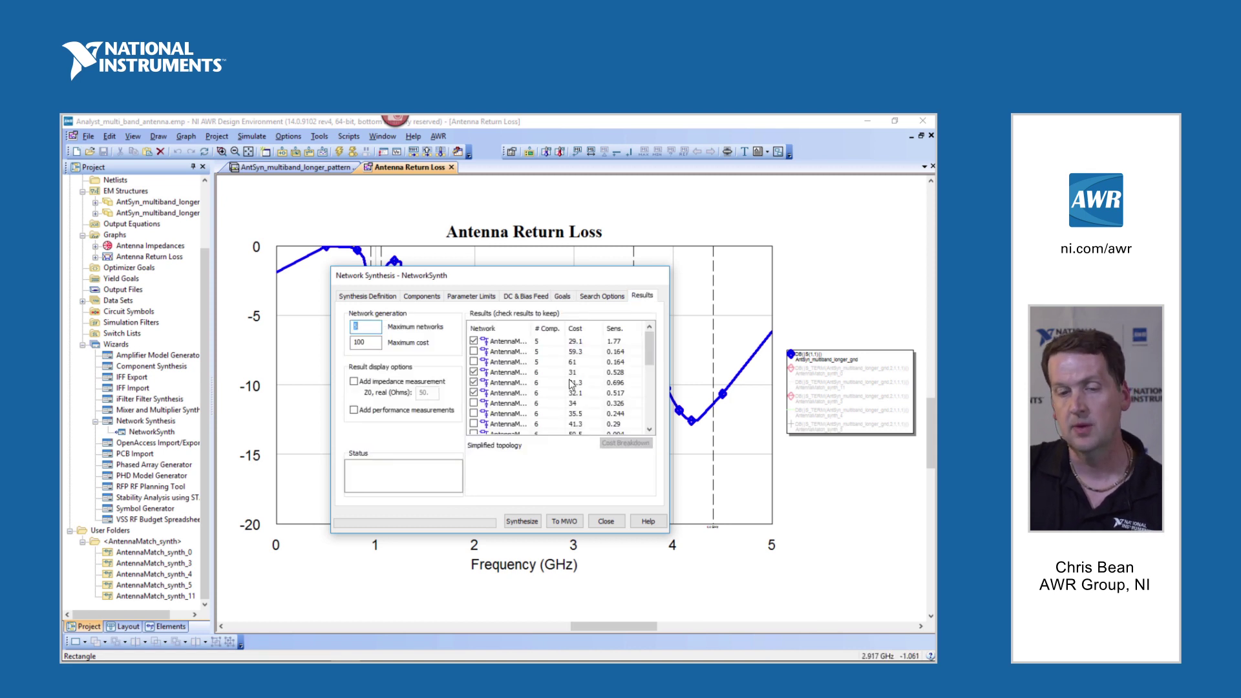
pyautogui.click(576, 329)
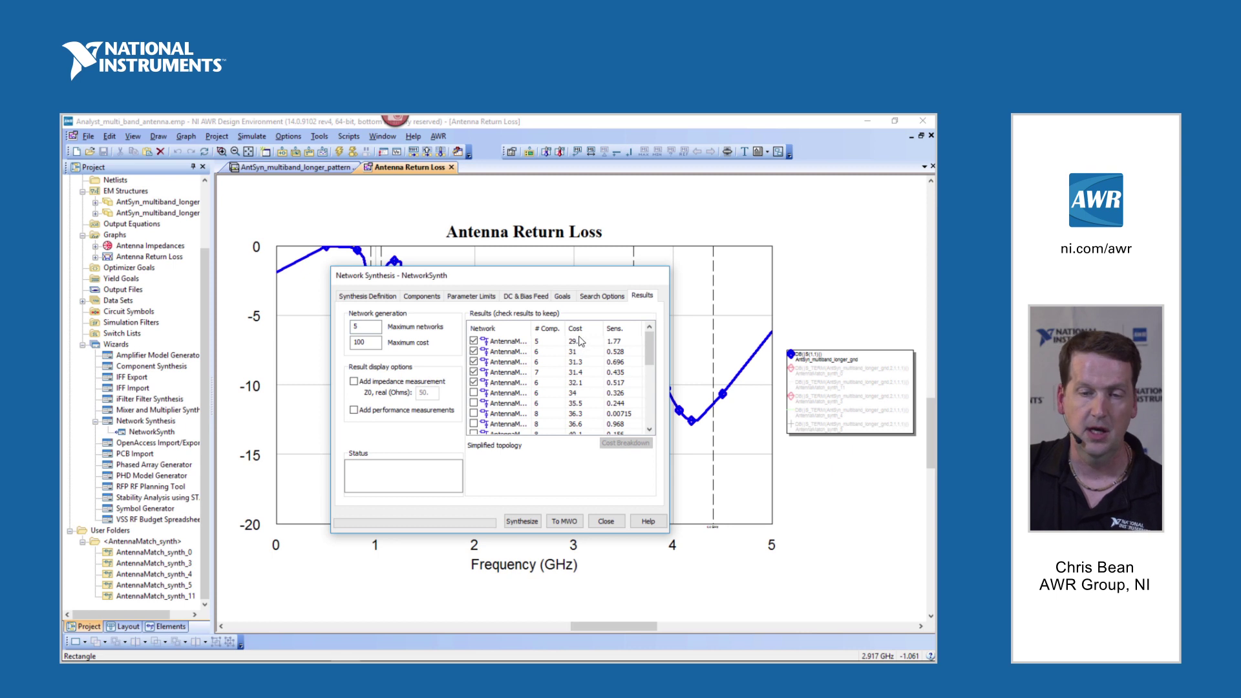
pyautogui.click(512, 344)
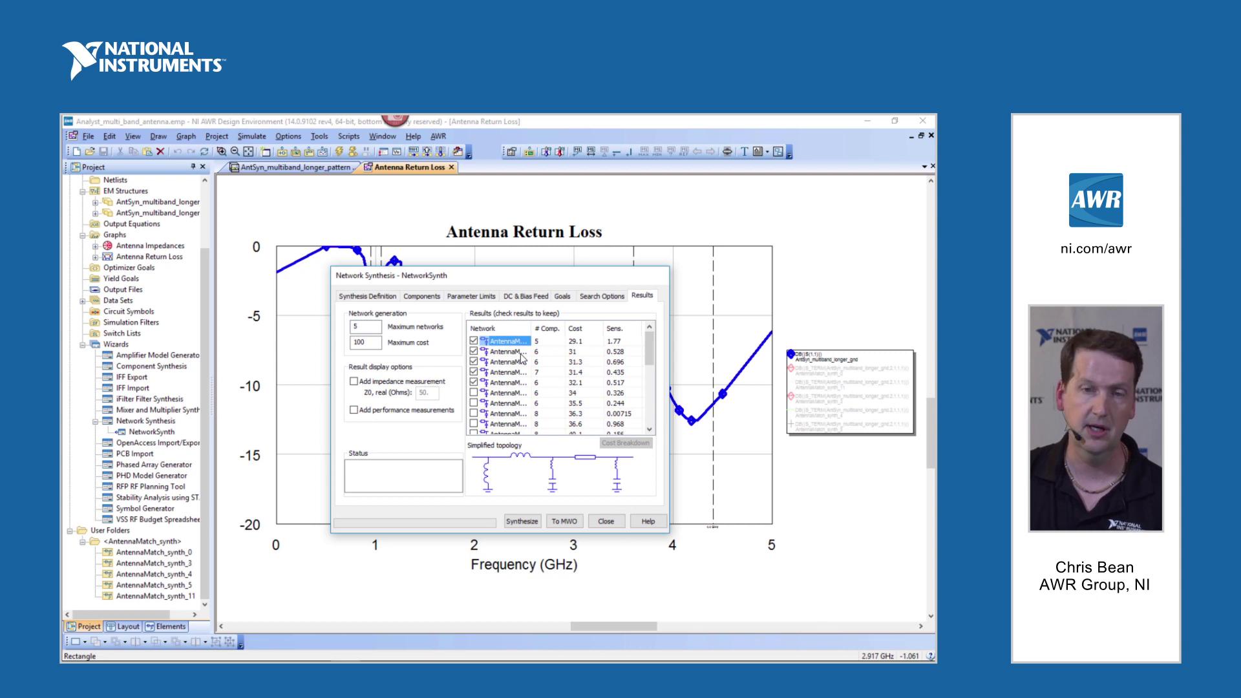
pyautogui.click(522, 355)
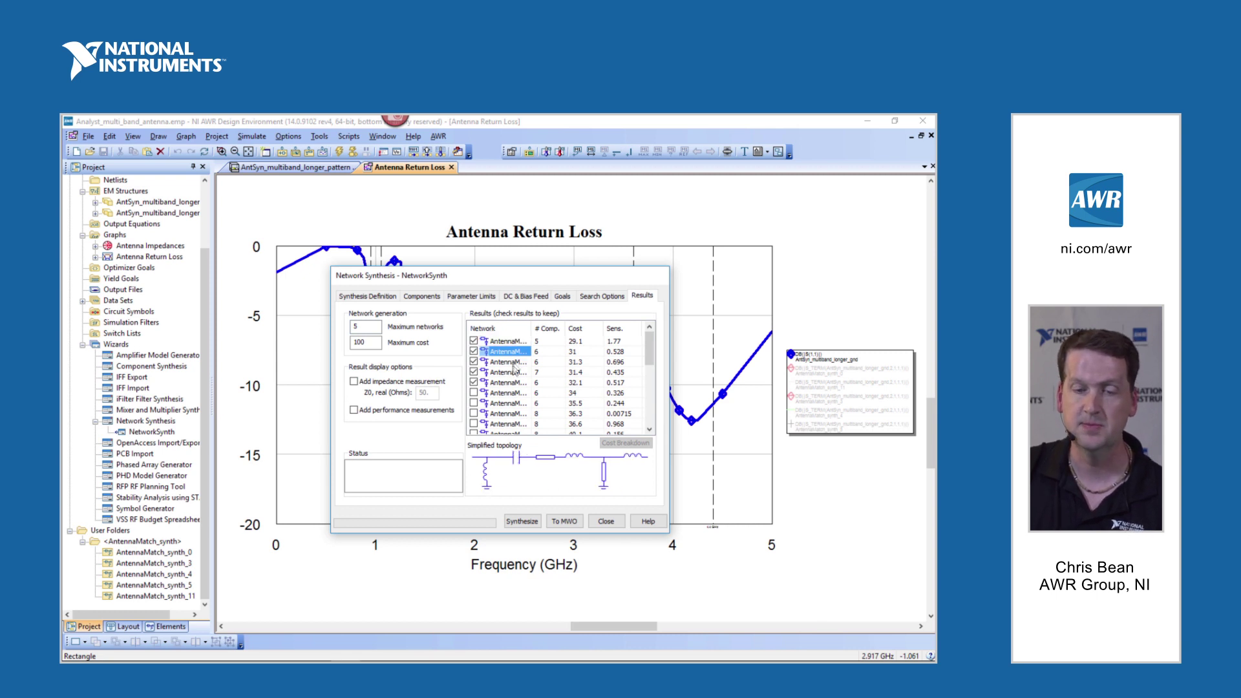
pyautogui.press('Down')
pyautogui.press('Down')
pyautogui.press('Down')
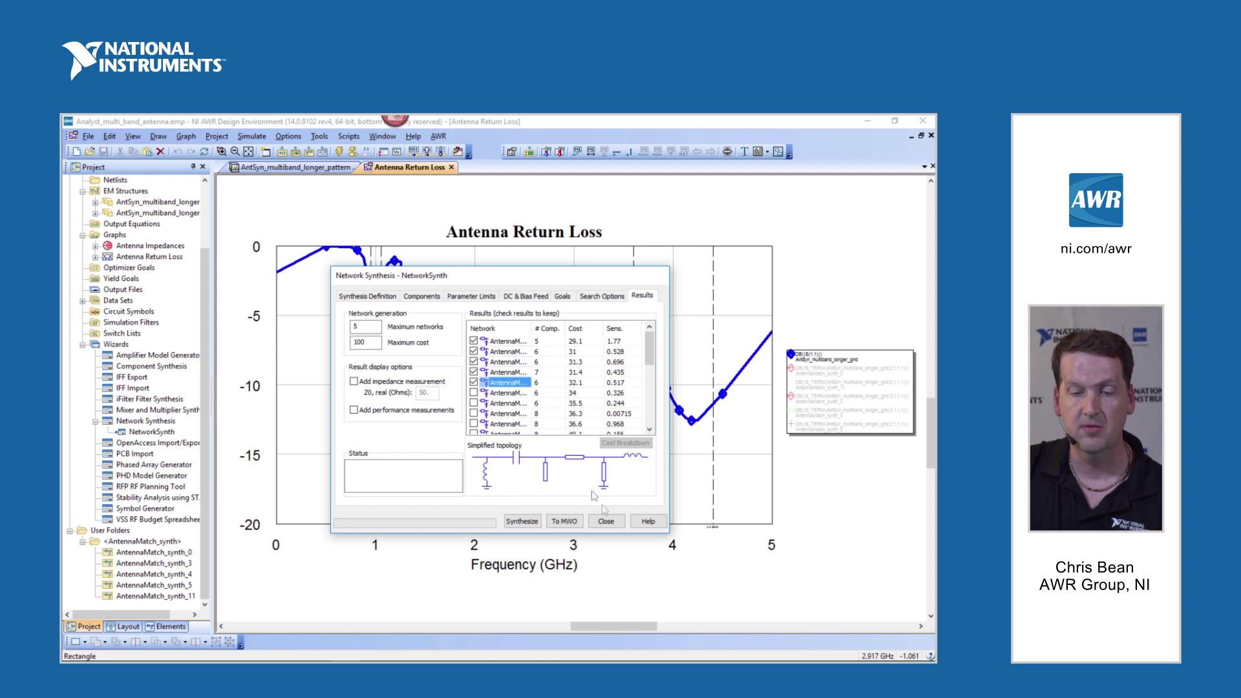
pyautogui.click(606, 521)
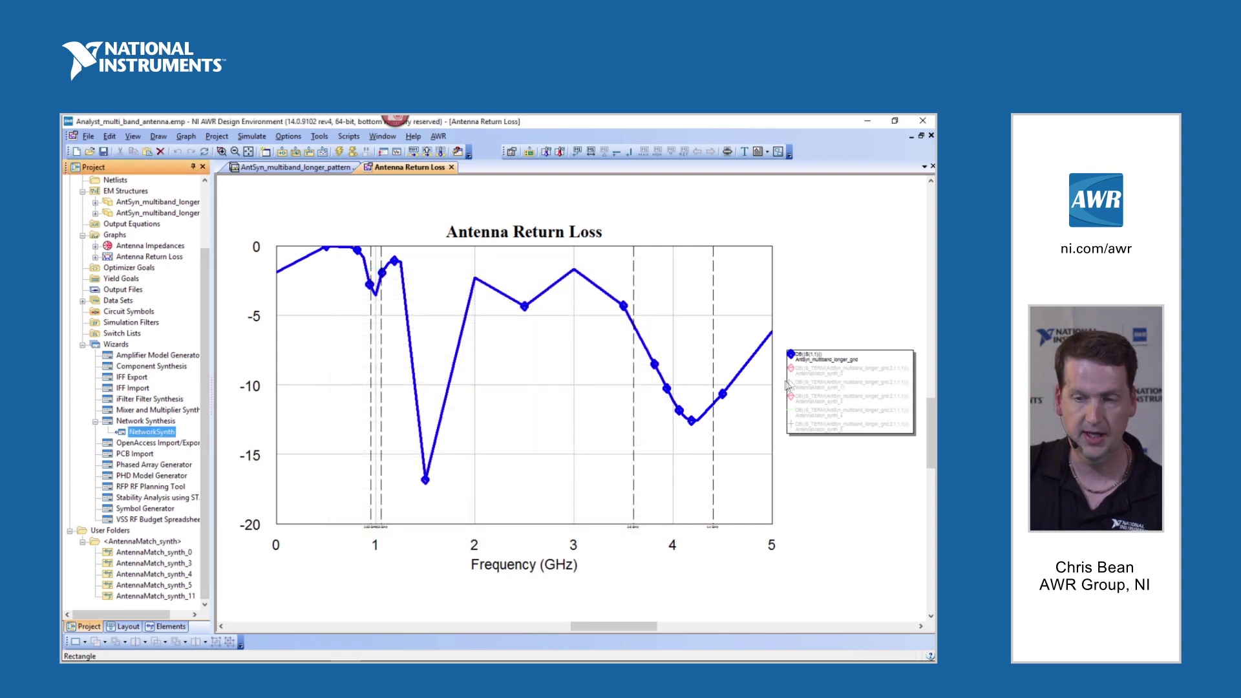
# Enable the synthesized networks' measurement on the Antenna Return Loss graph and re-analyze to overlay their traces
pyautogui.rightClick(807, 376)
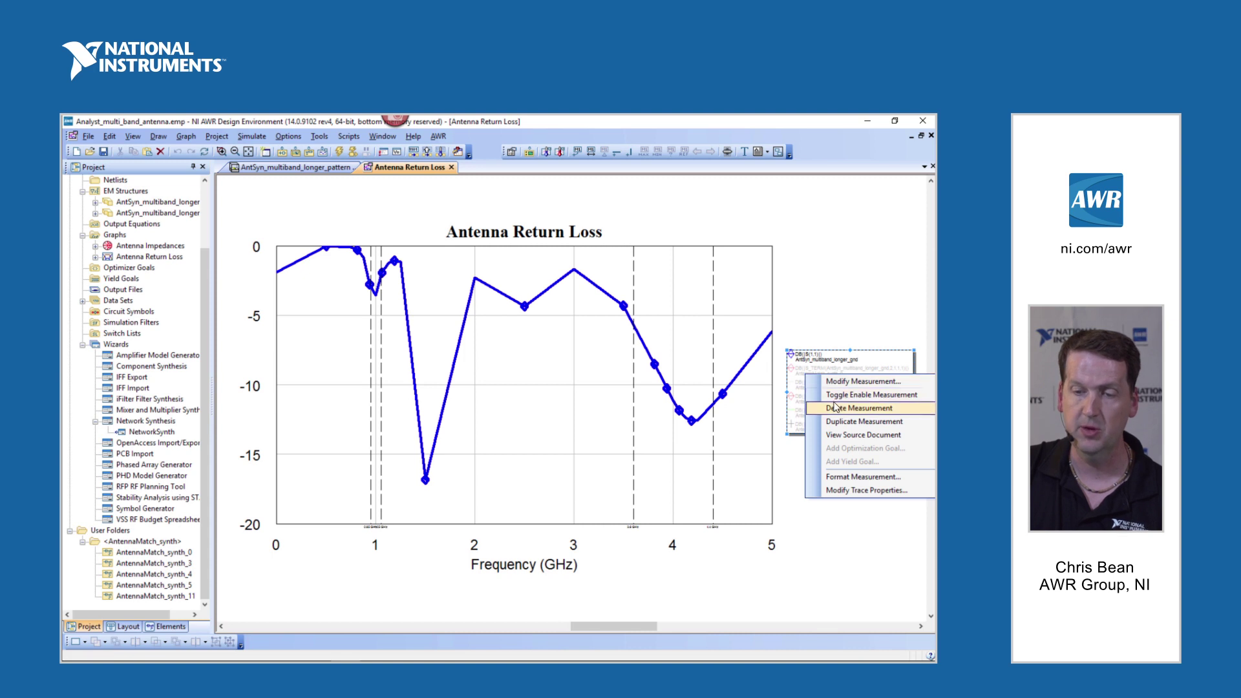
pyautogui.click(866, 394)
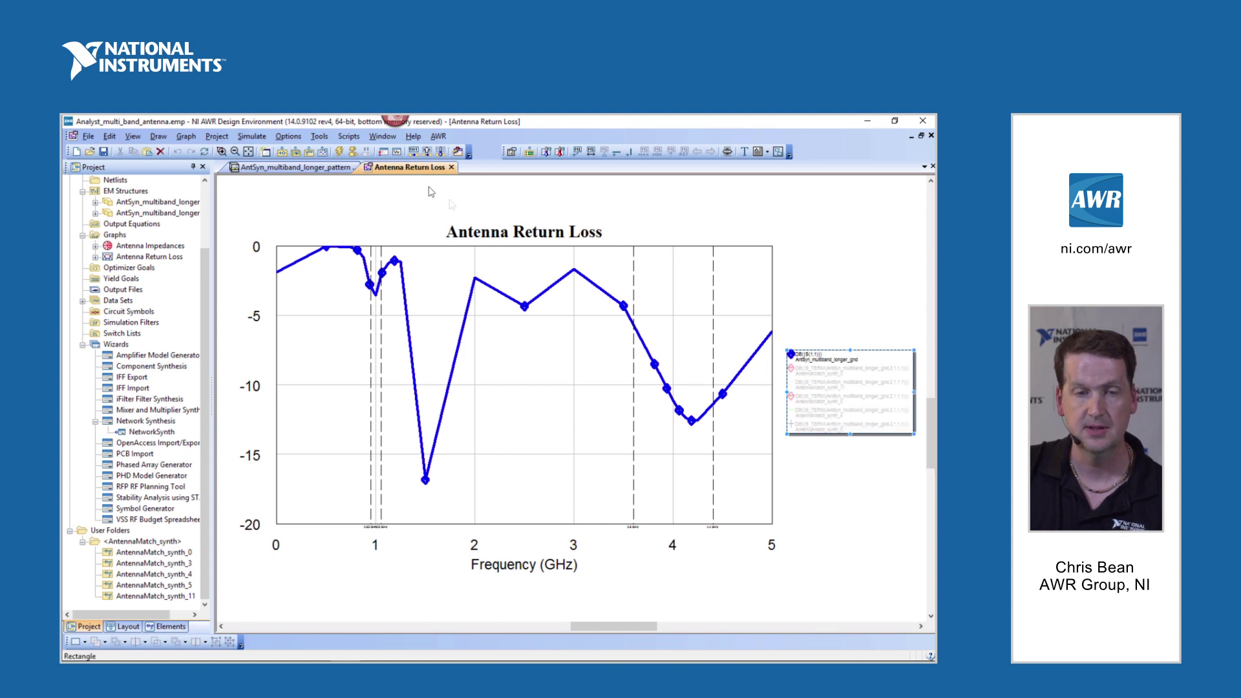
pyautogui.click(338, 151)
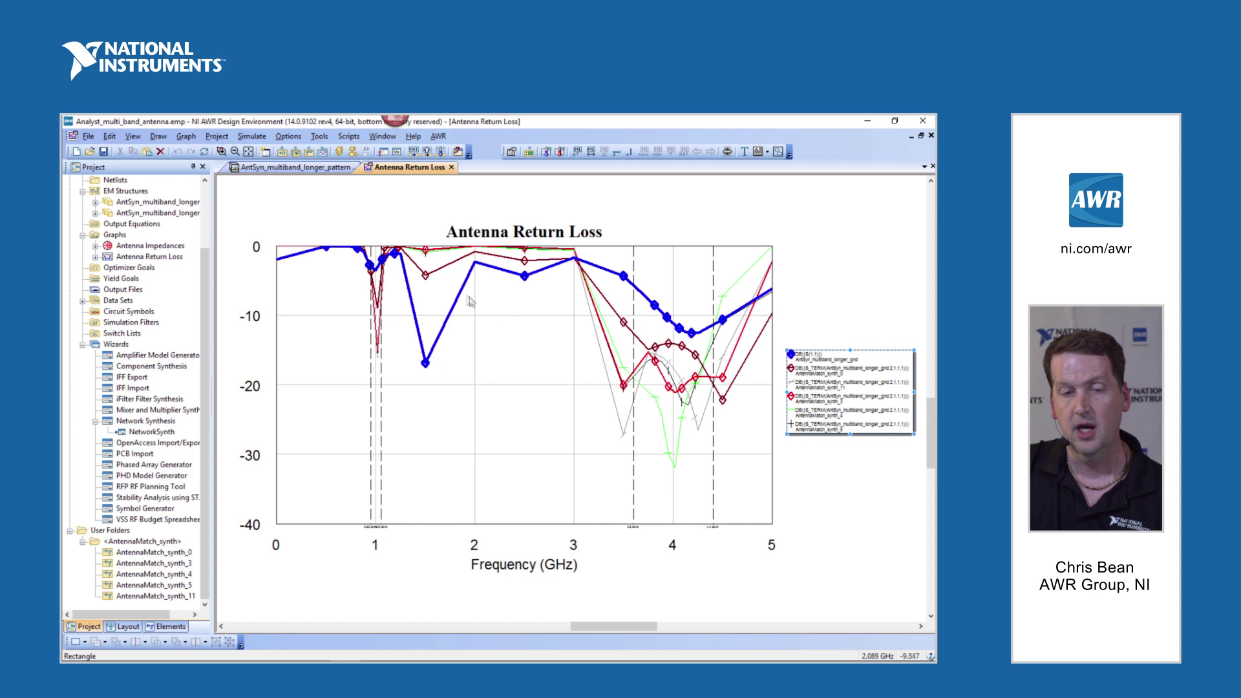